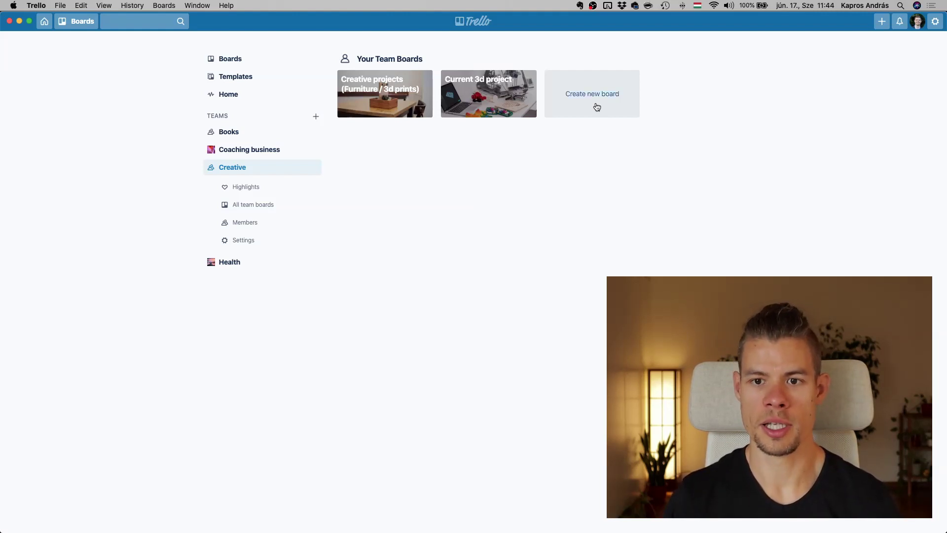
Create a Creative team board titled "Organize home" with the snowy mountain lake background, and close its side menu.
left_click(597, 107)
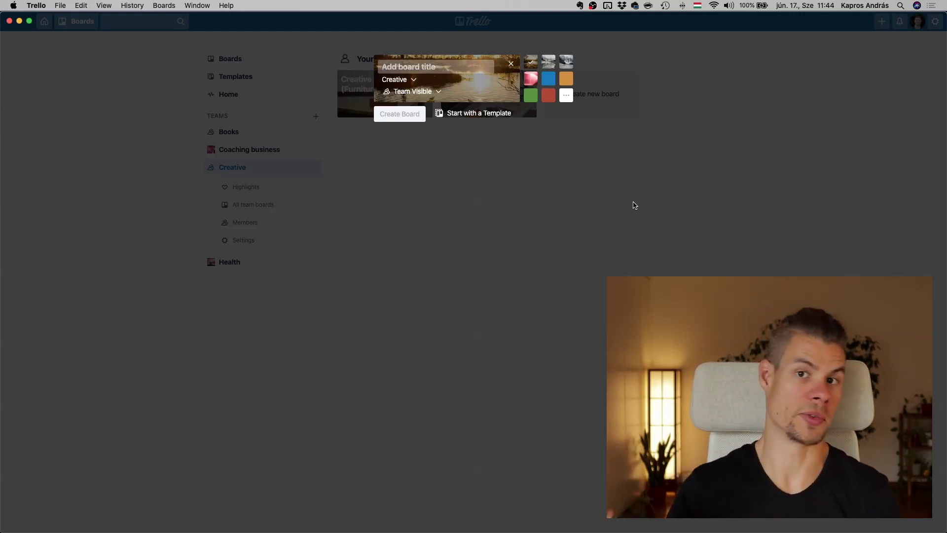
type("O")
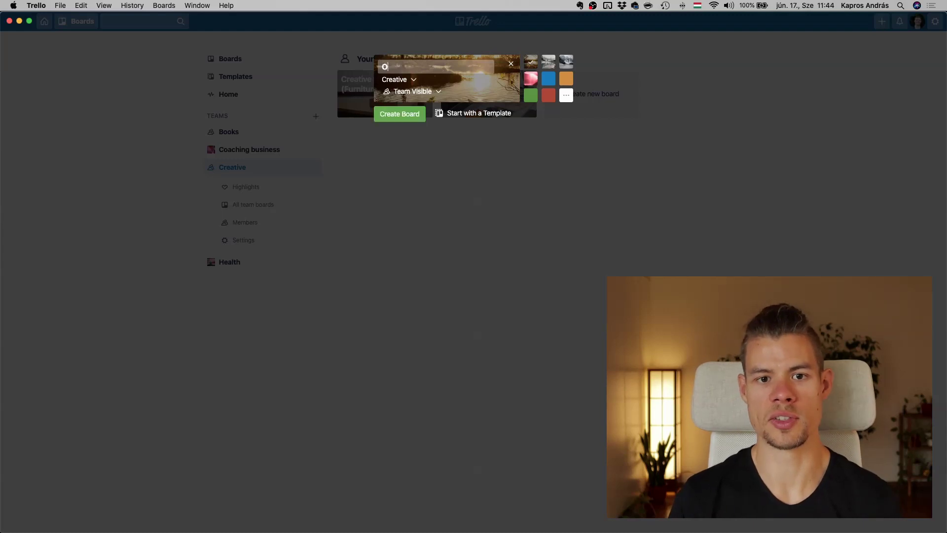
type("rganize home")
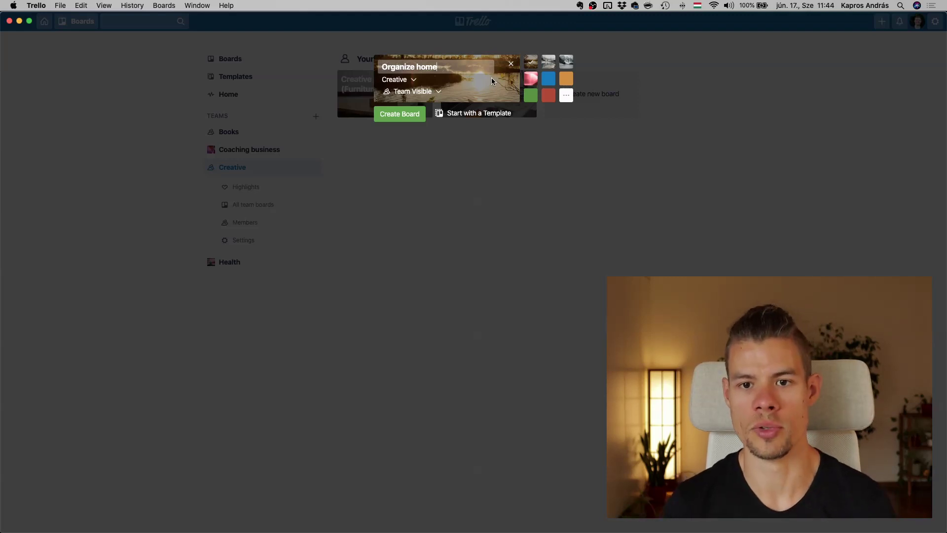
left_click(549, 63)
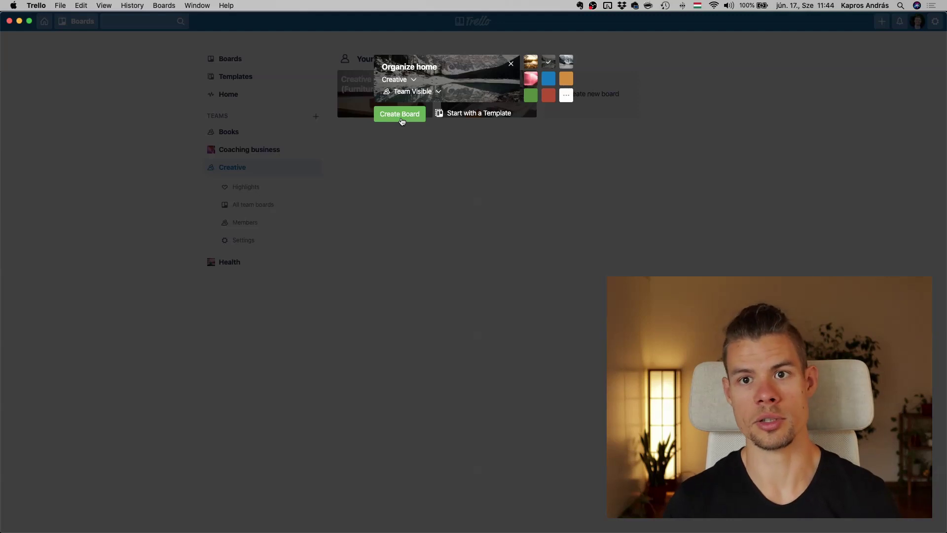
left_click(402, 119)
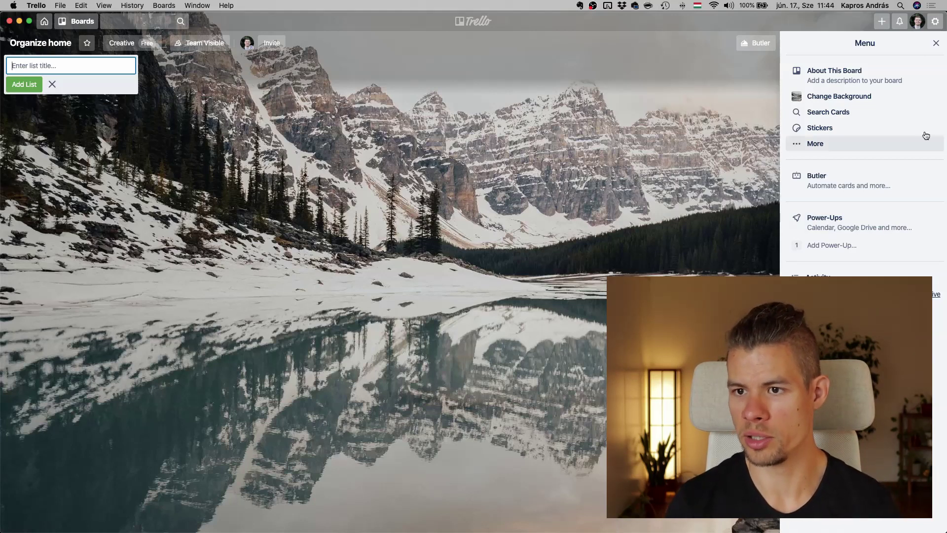
left_click(936, 44)
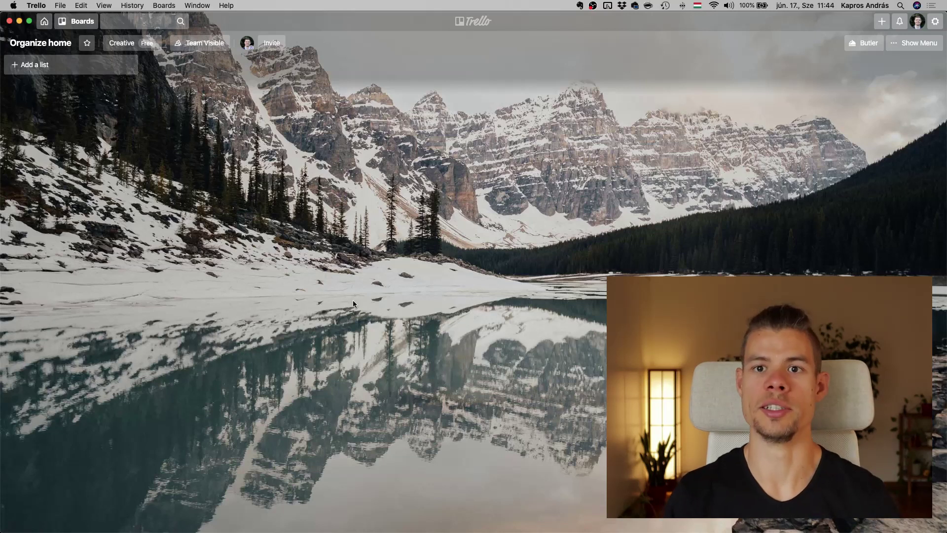
Add two lists named "Todo" and "In progress" to the new board.
left_click(90, 69)
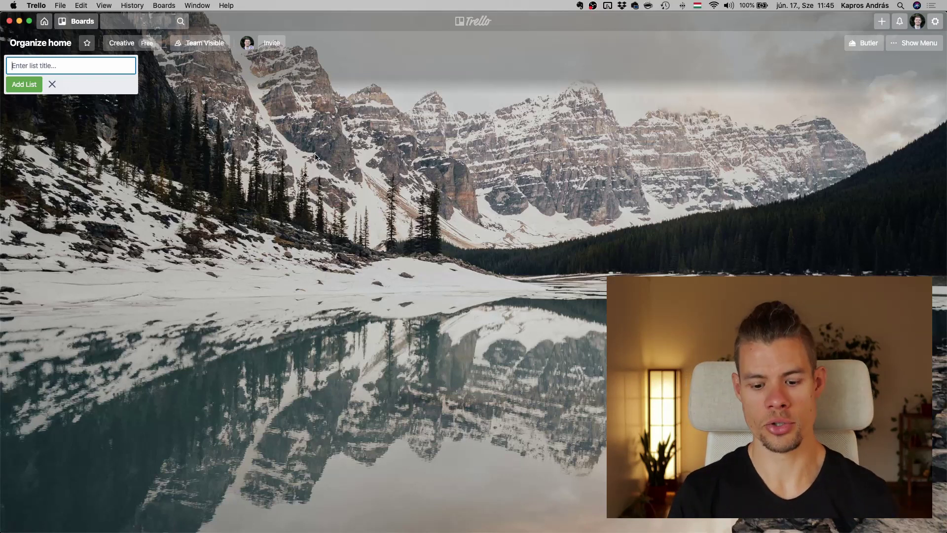
type("Todo")
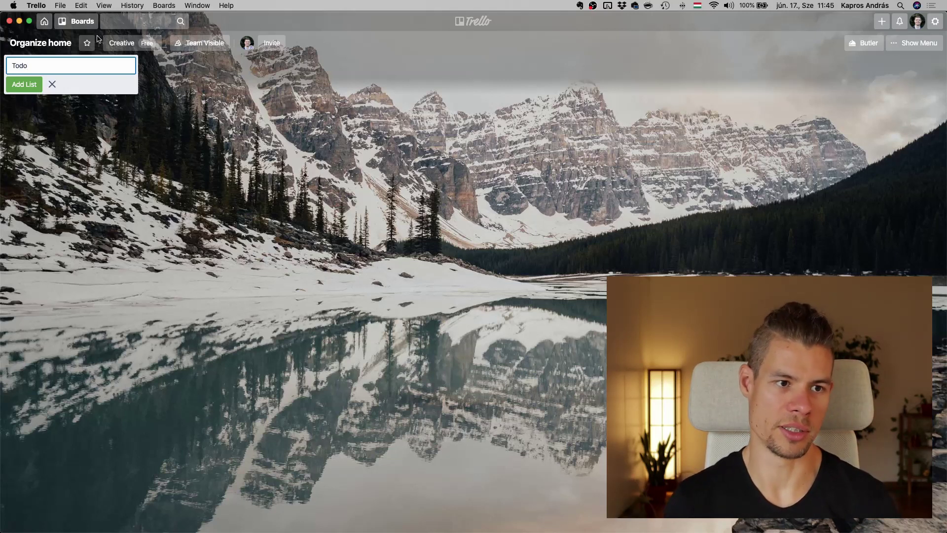
left_click(29, 86)
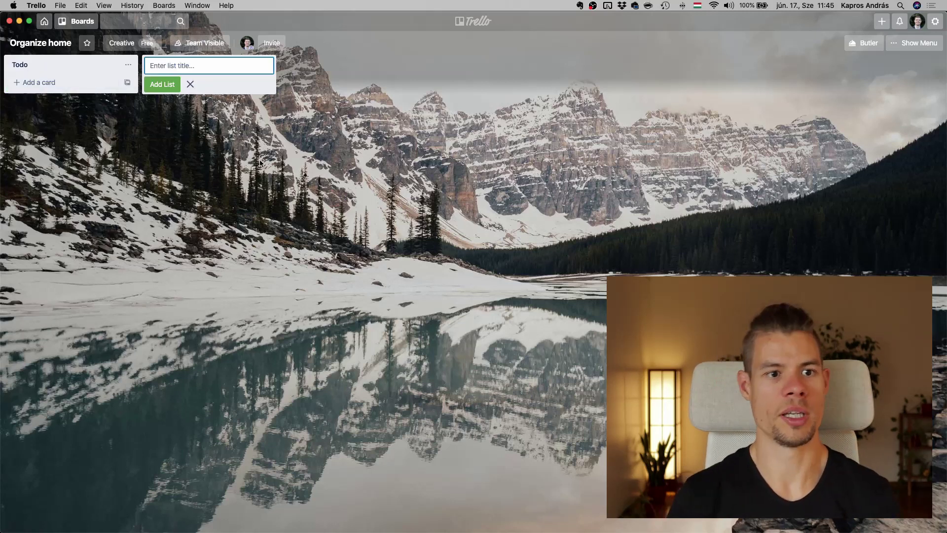
type("In progress")
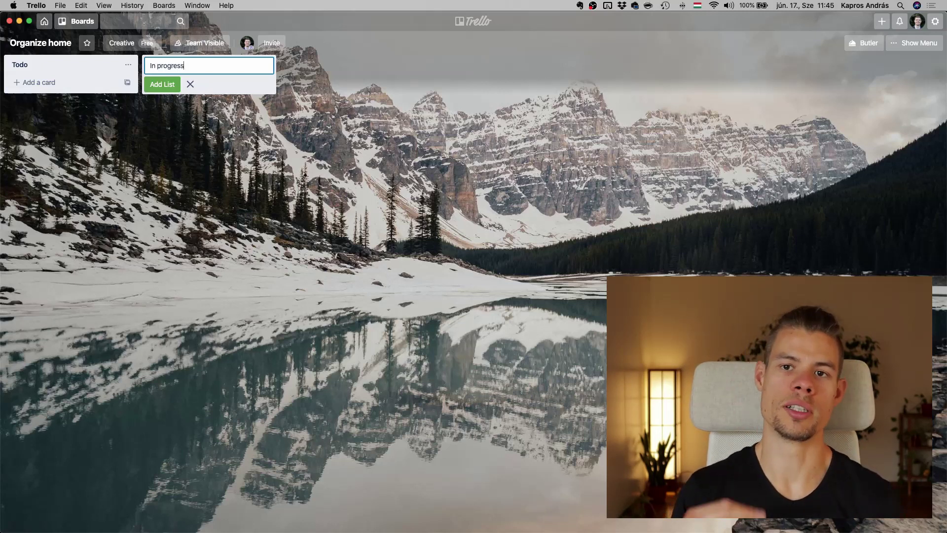
left_click(154, 85)
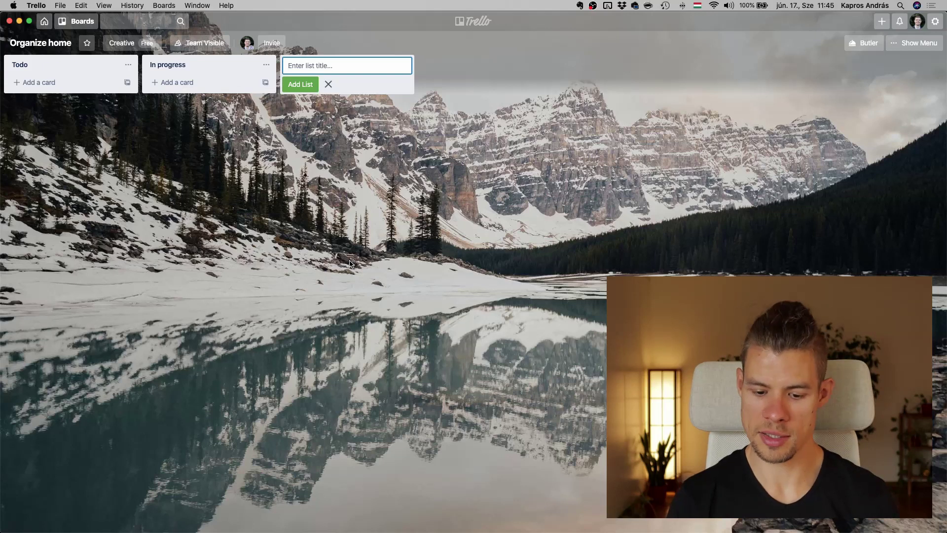
Add two more lists named "Done" and "Blocked" after the In progress list.
type("Done")
key("Return")
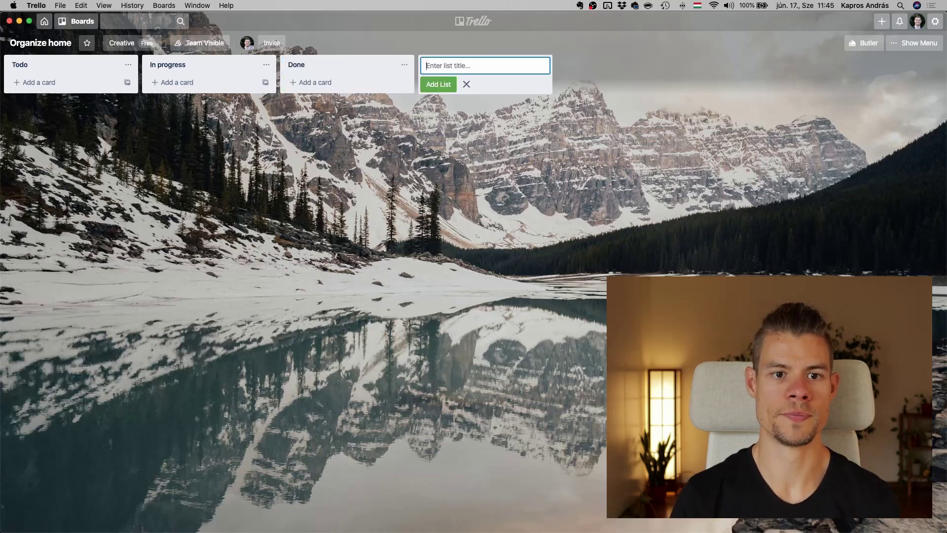
type("Blocked")
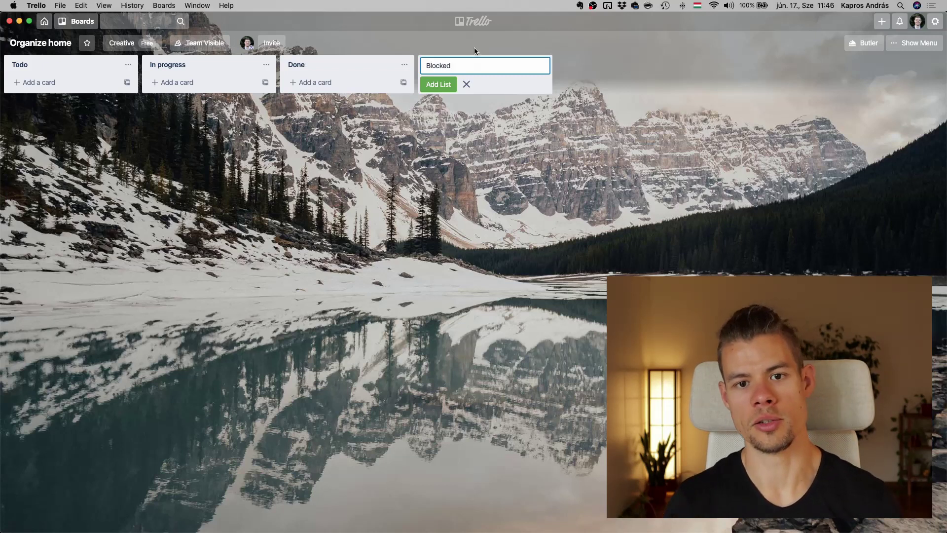
left_click(438, 85)
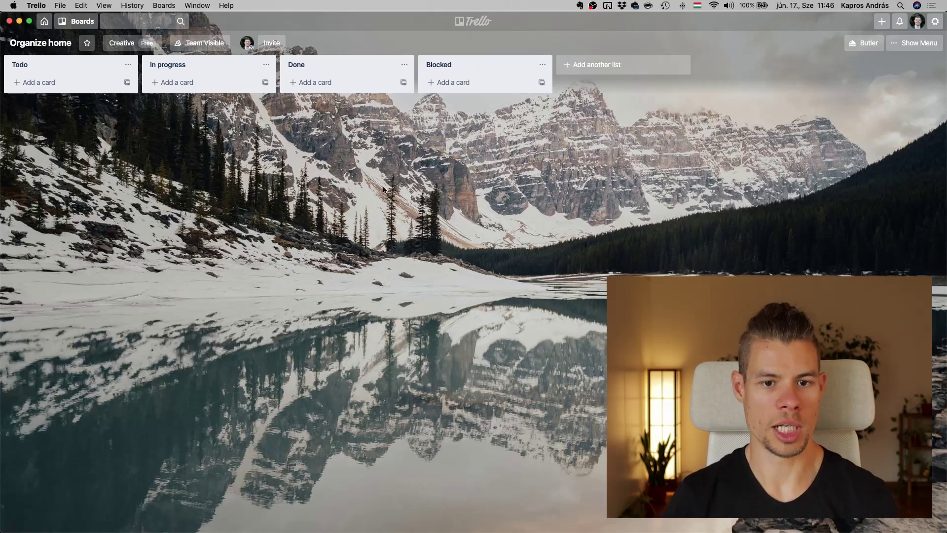
Add the cards "Organize my clothes in the storage room" and "Organize paintings in storage room" to the Todo list.
left_click(51, 83)
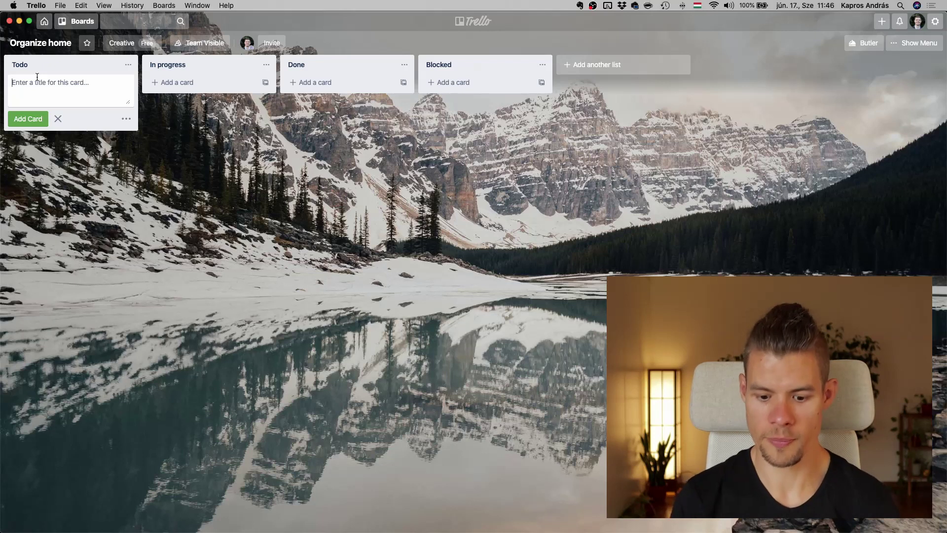
type("Organize my")
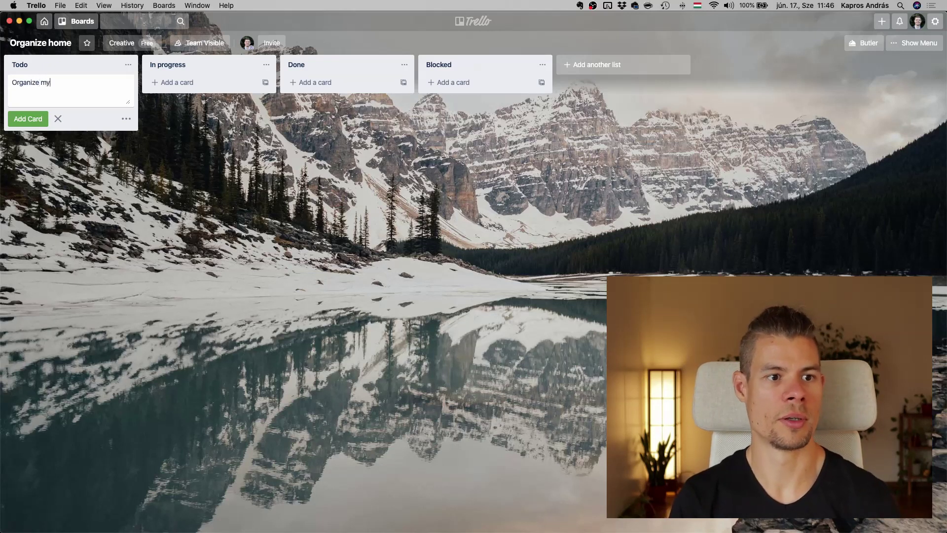
type(" clothes in the storage roo")
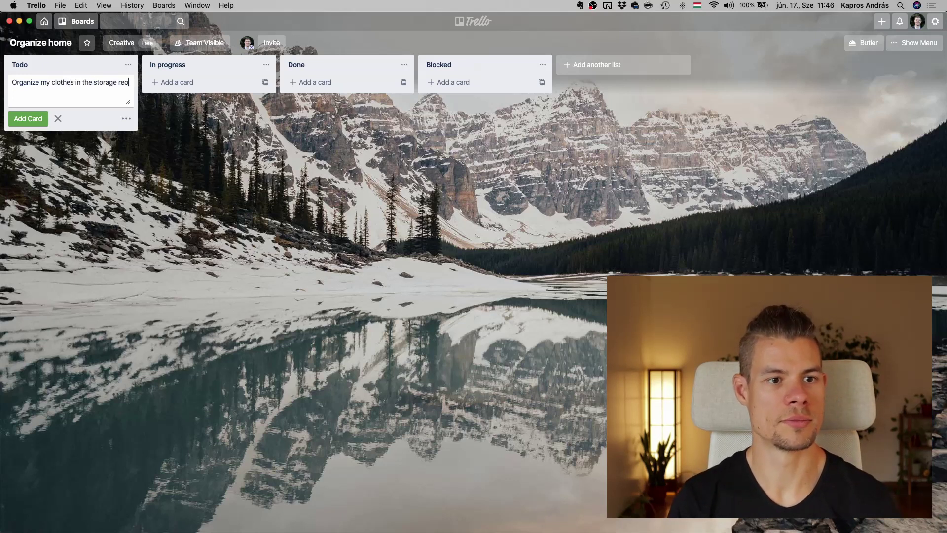
type("m")
key("Return")
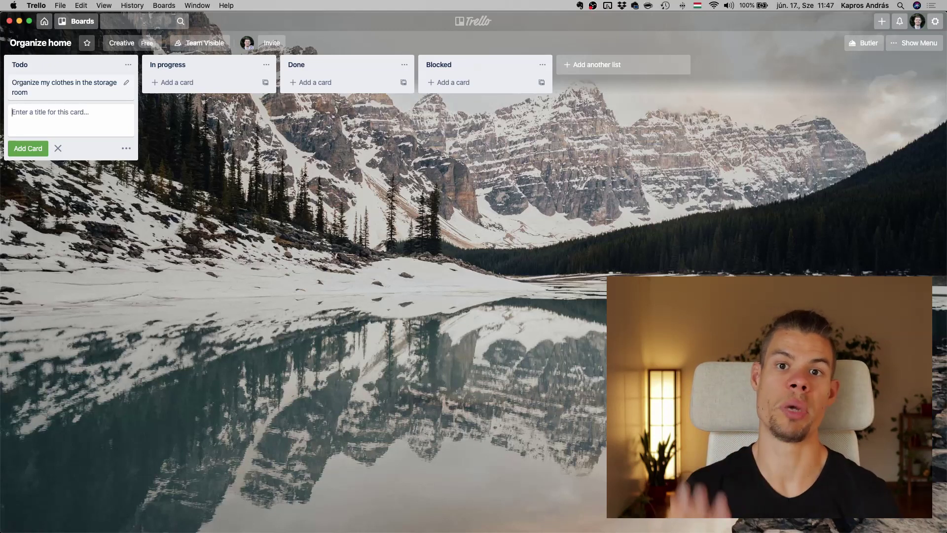
type("Organize paintings in st")
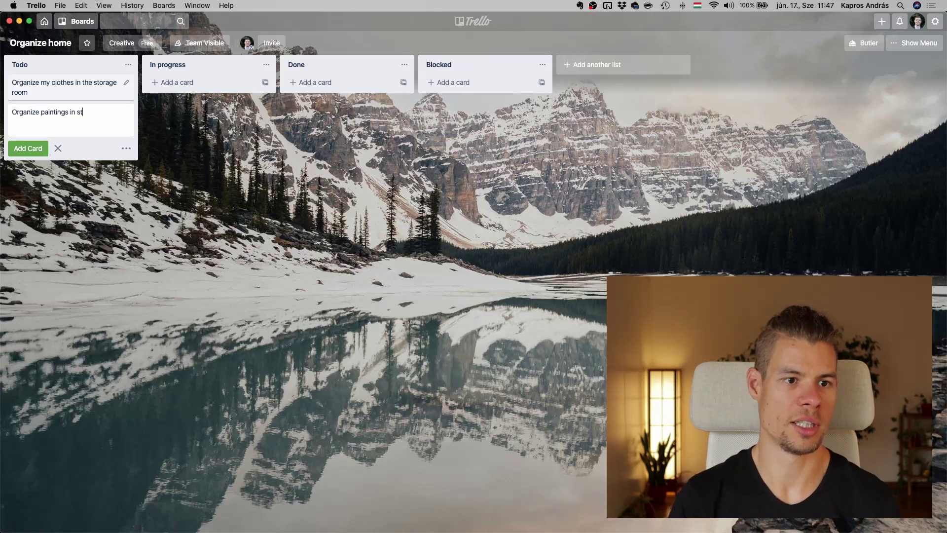
type("orage room")
key("Return")
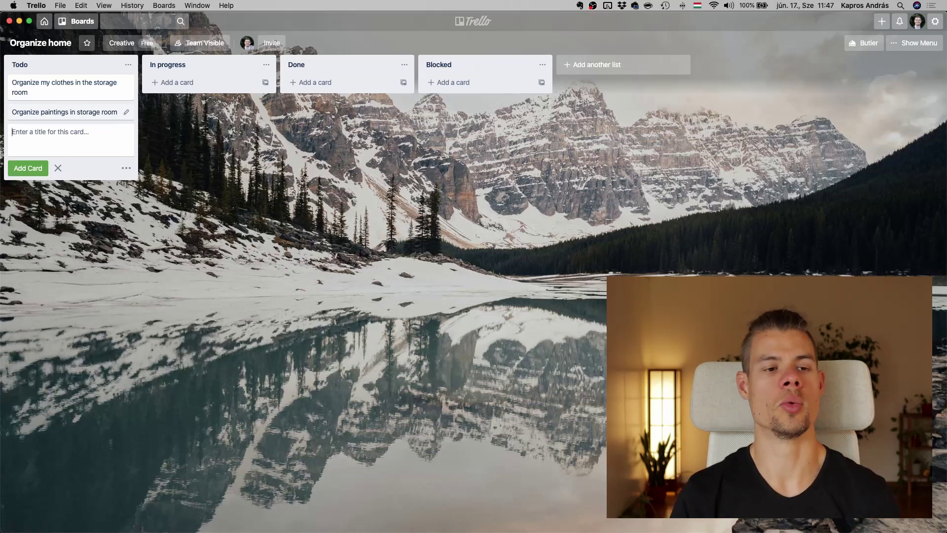
Add the cards "Organize the kitchen cupboard" and "Organize things to recycle" to the Todo list.
type("O")
type("lean")
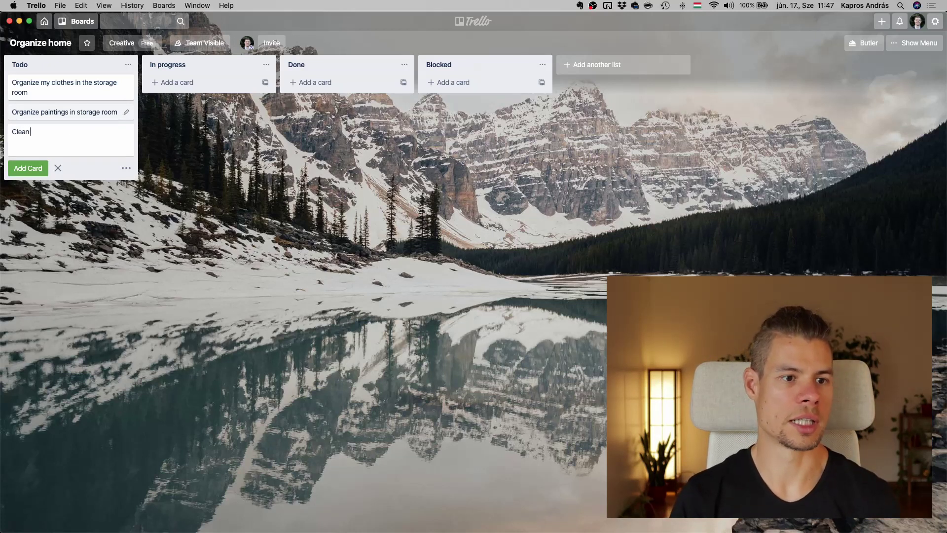
type(" kitch")
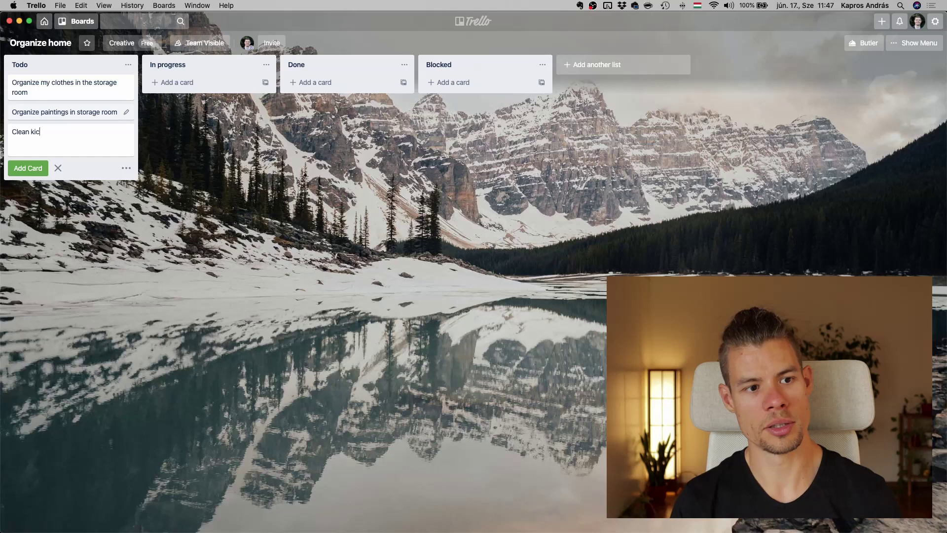
type("en cupboard")
key("Return")
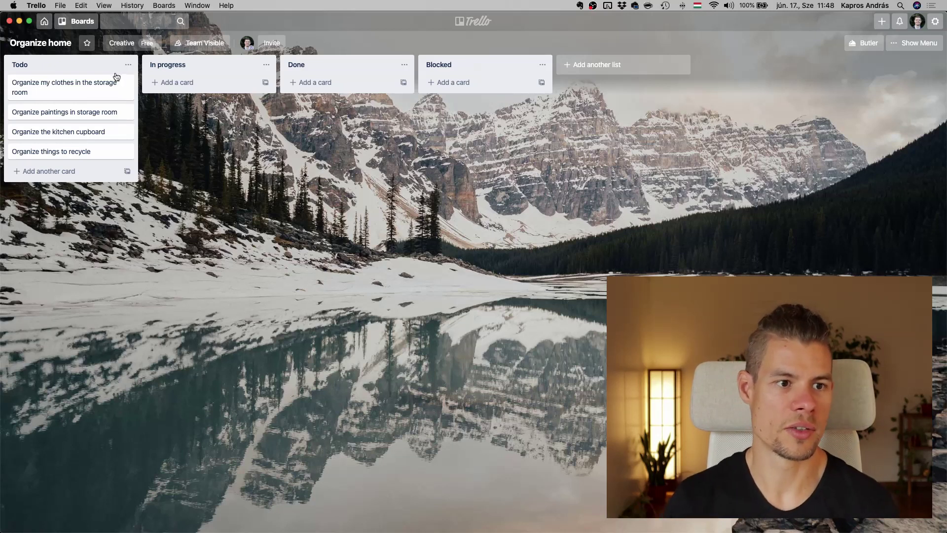
Open the storage room clothes card and enter "Timebox: 1 hour" as the first line of its description.
left_click(95, 92)
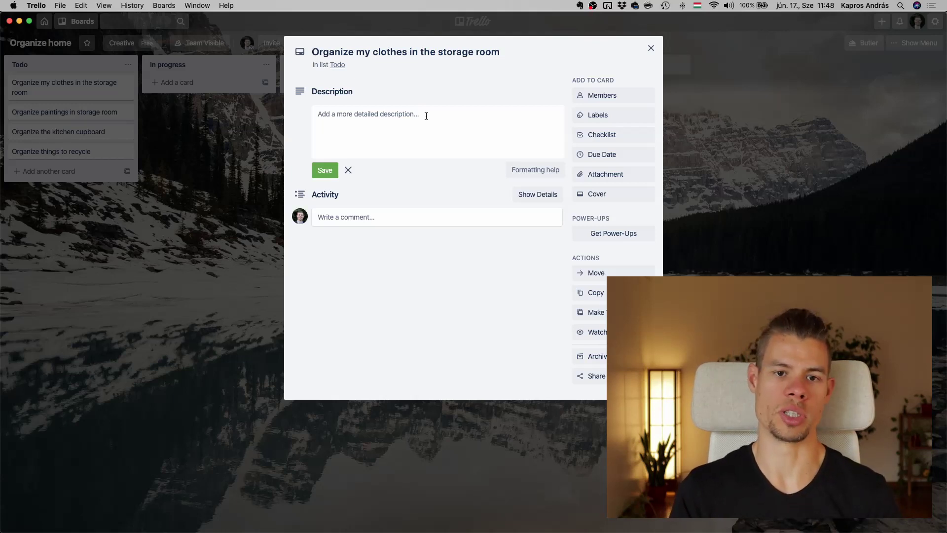
left_click(498, 56)
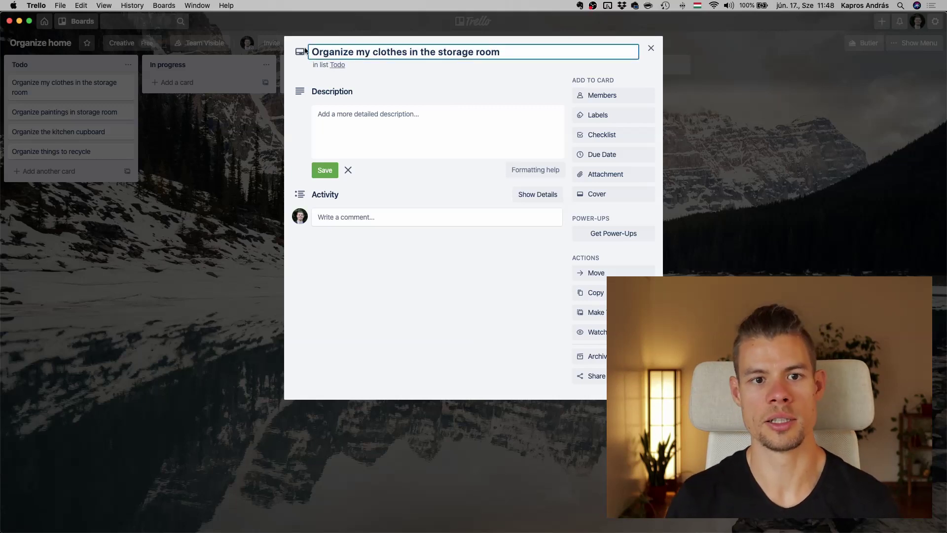
left_click(423, 138)
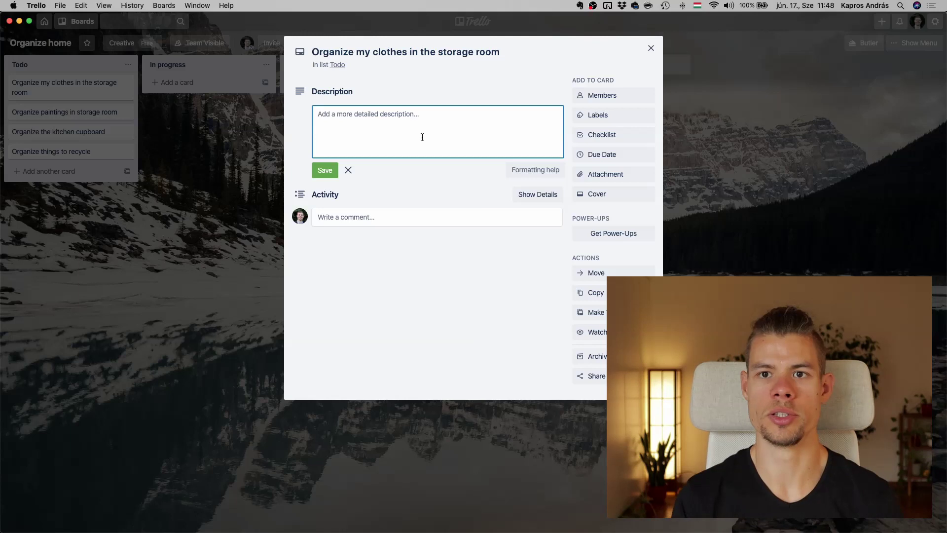
type("Timebox")
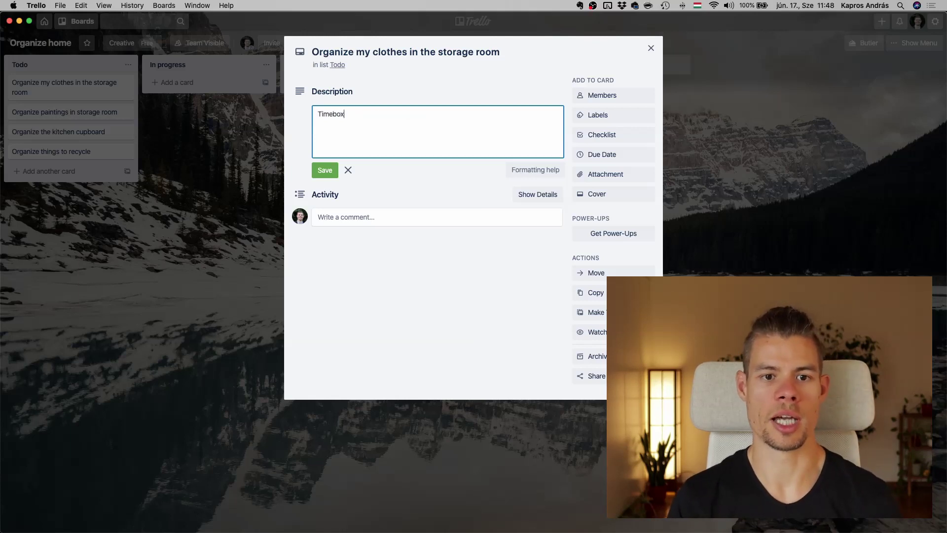
type(": 1 hou")
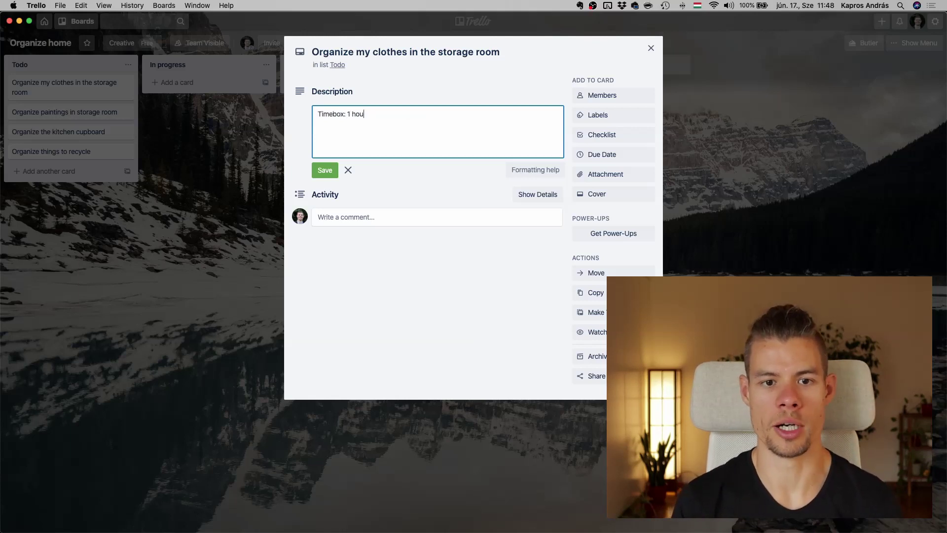
type("r")
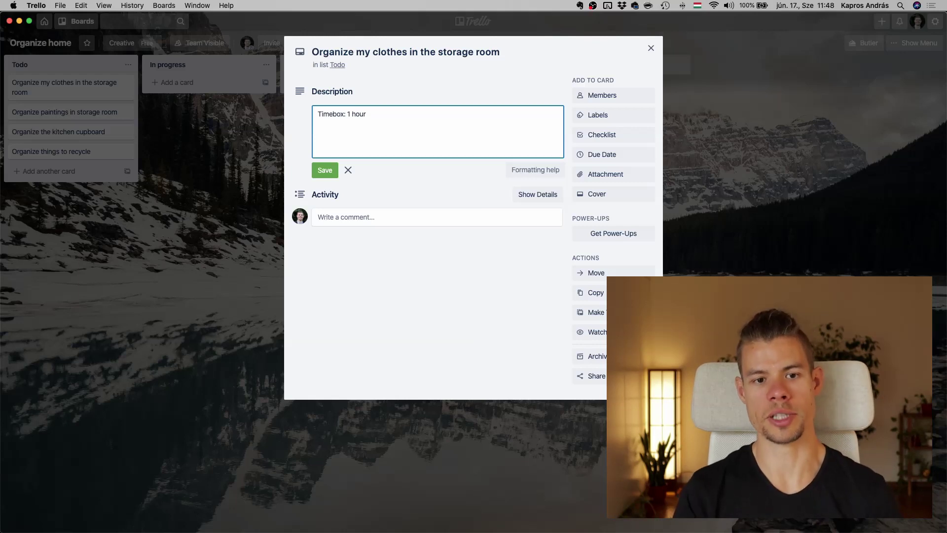
Add the description line "Get rid of things which I don't wear anymore.", save the description and close the card.
key("Return")
type("Get rid of things which")
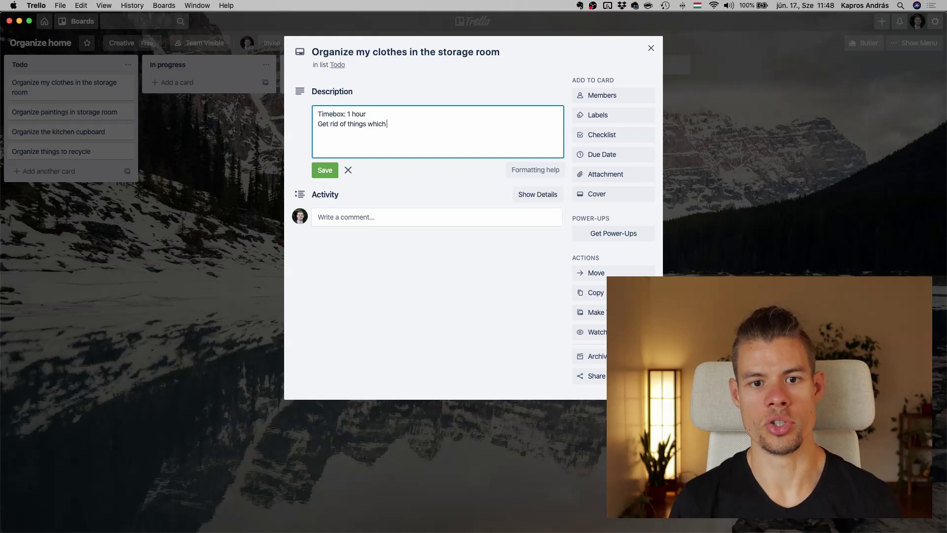
type(" I don't w")
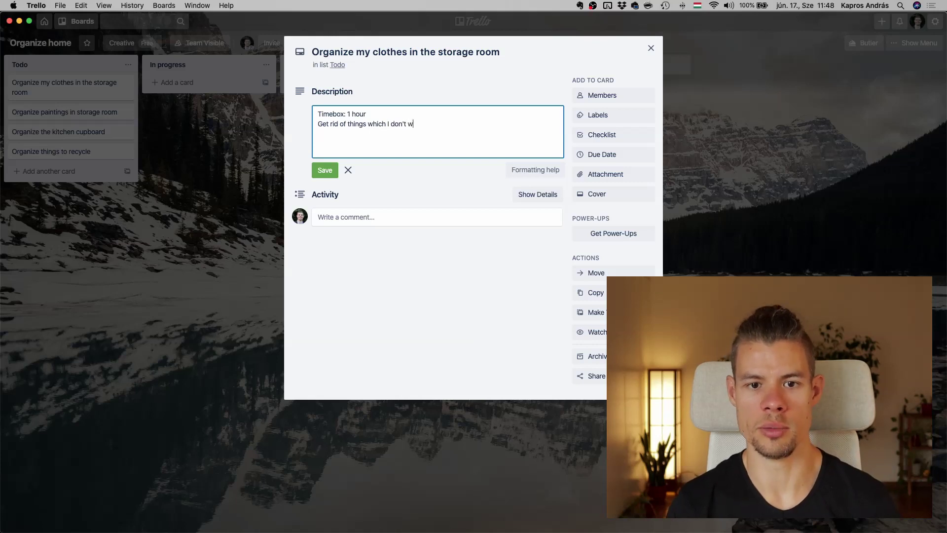
type("ear anymore.")
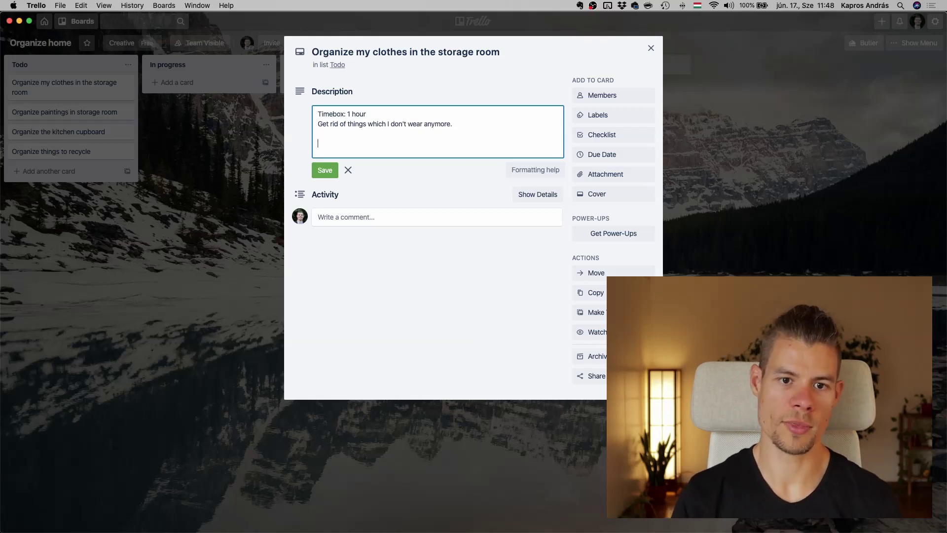
key("Return")
key("Return")
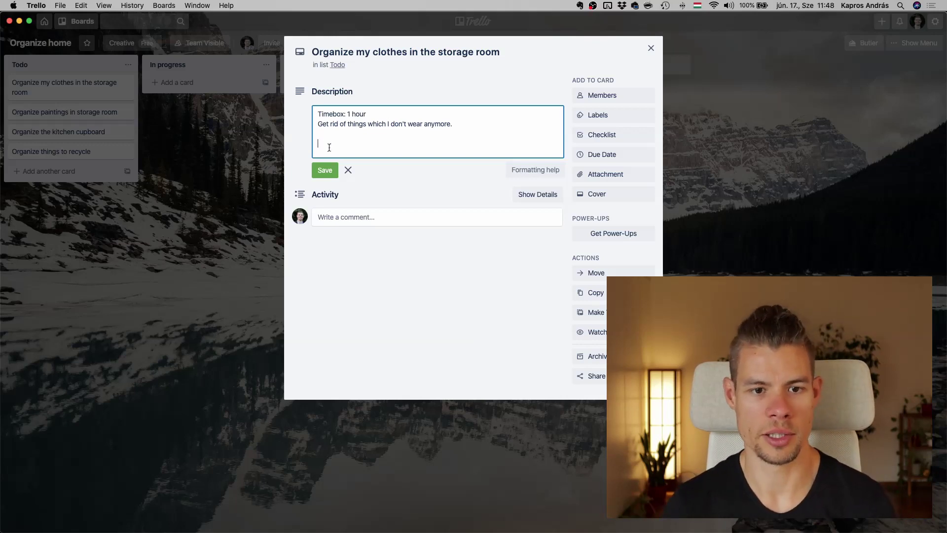
left_click(327, 170)
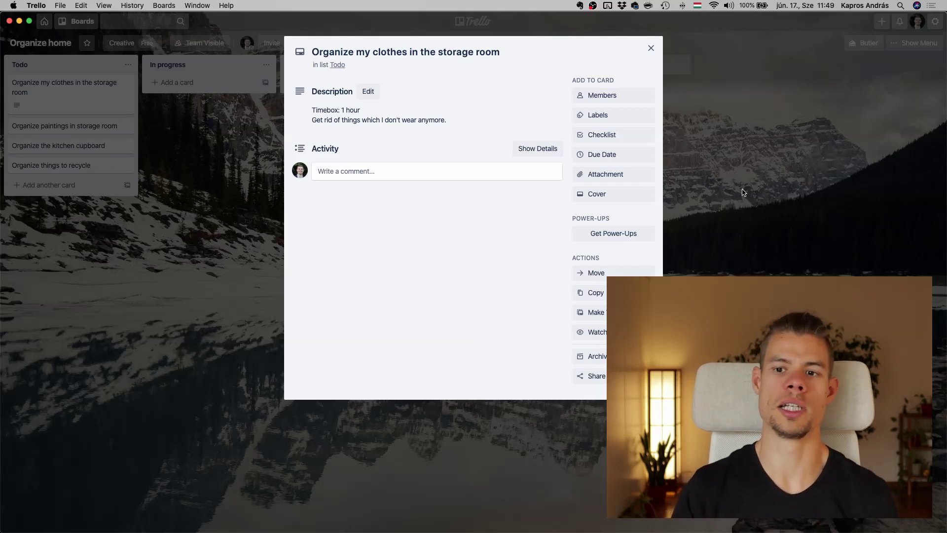
left_click(802, 179)
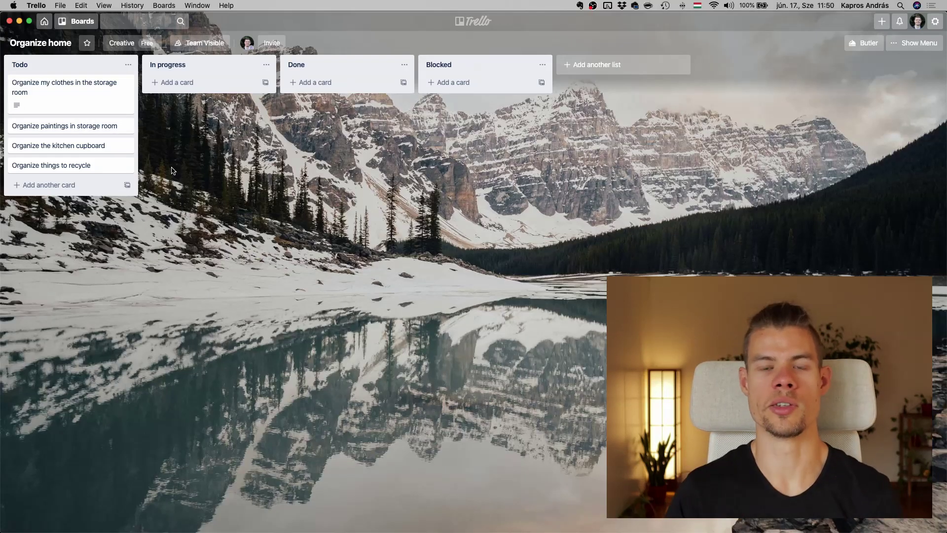
Add the description "Organize paintings by size" to the storage room paintings card, save it and close the card.
left_click(36, 126)
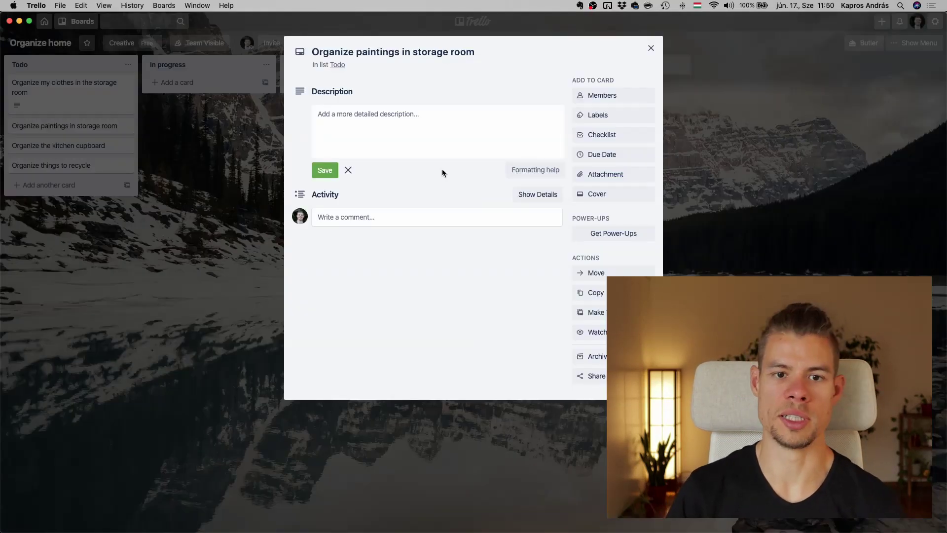
left_click(427, 140)
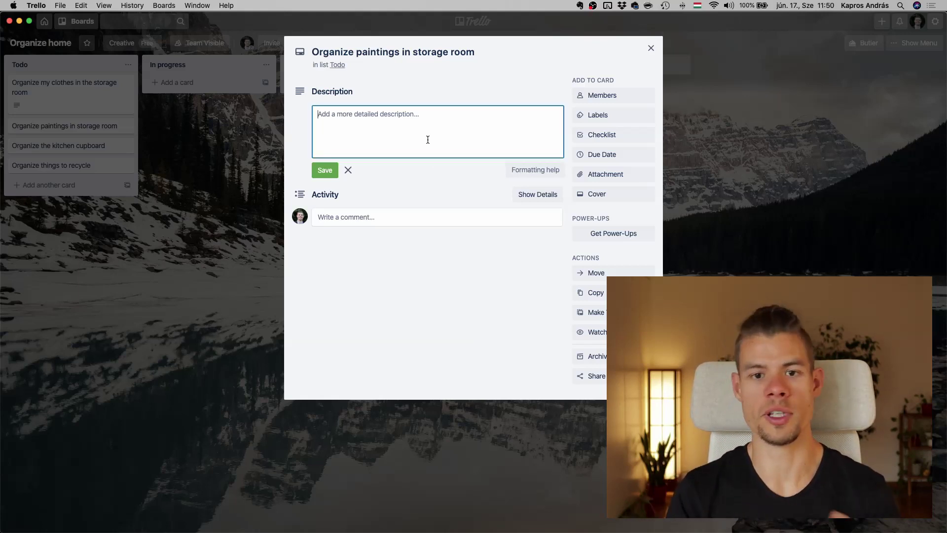
type("O")
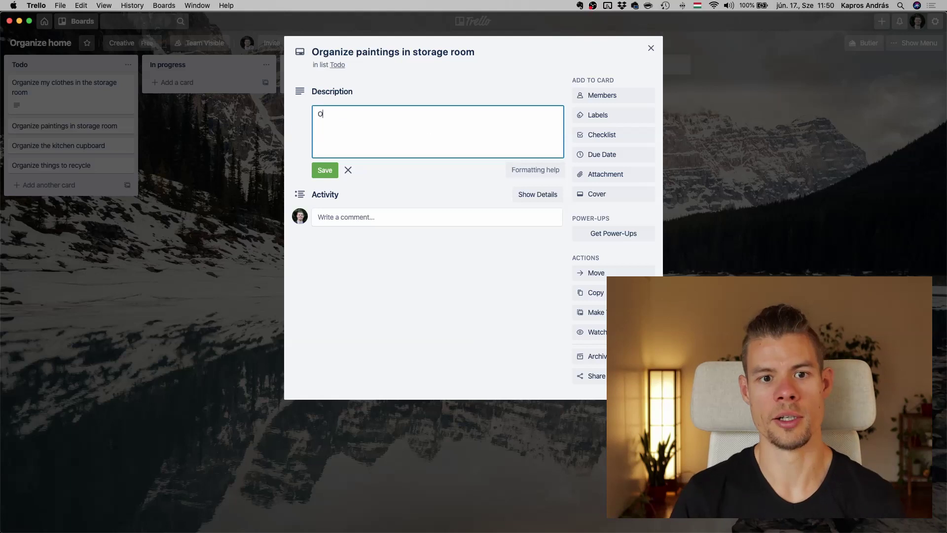
type("rganize paintings by zi")
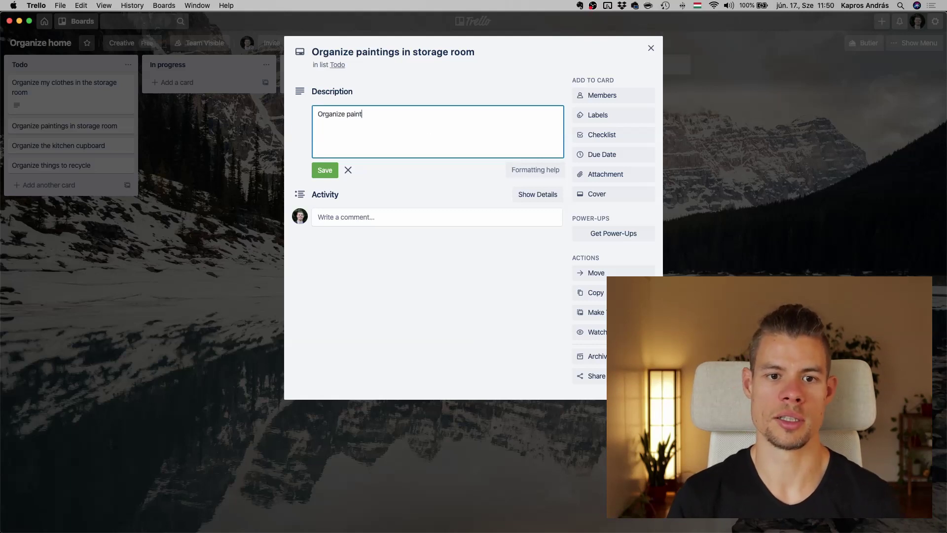
key("BackSpace")
key("BackSpace")
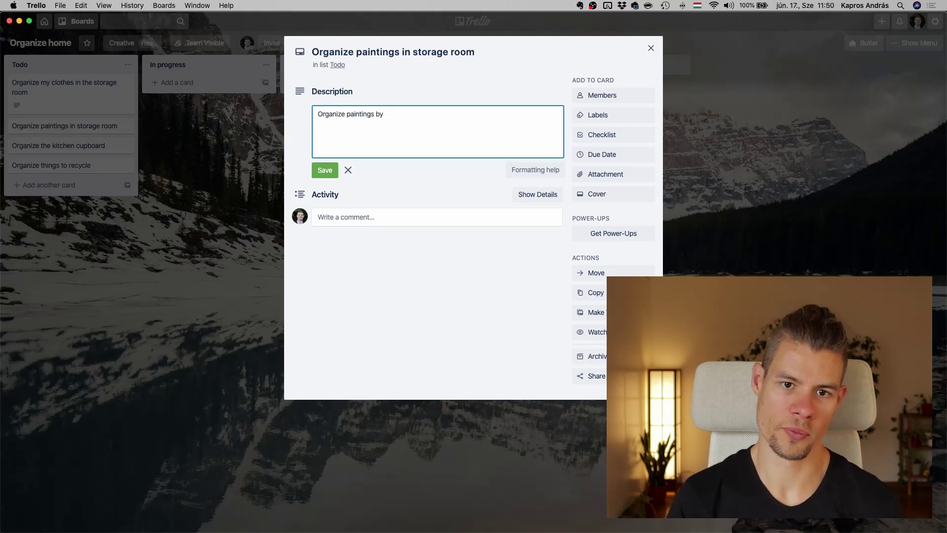
type("size")
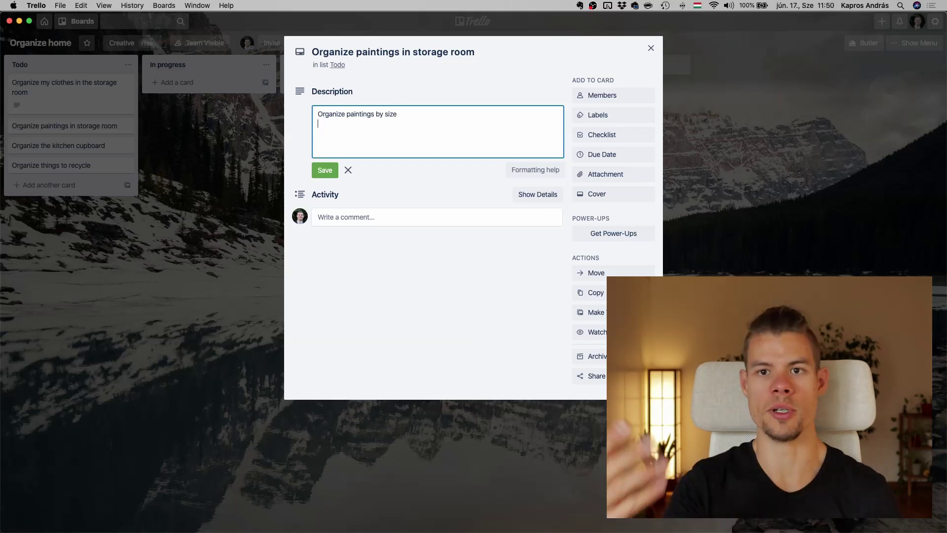
left_click(327, 170)
left_click(718, 233)
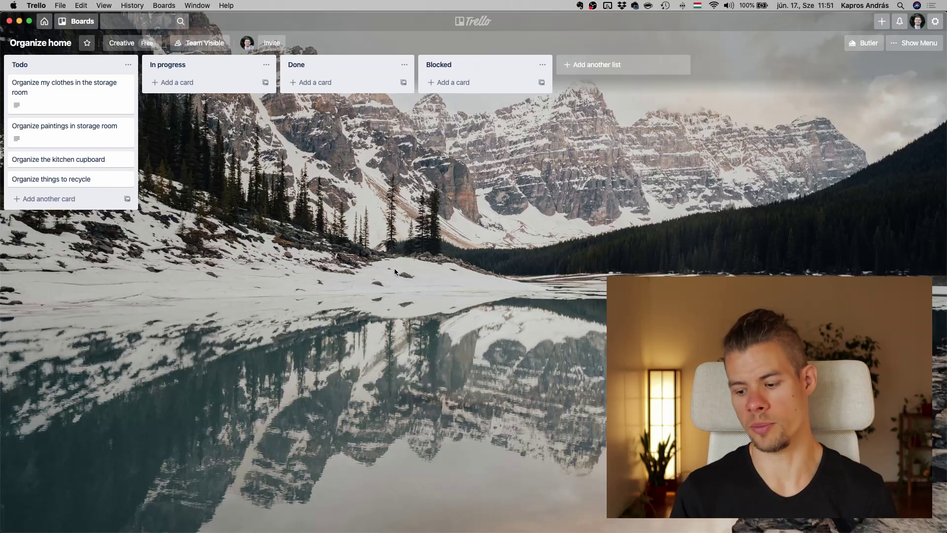
Move the storage room clothes card from Todo to In progress and on to Done.
left_click_drag(90, 87, 212, 98)
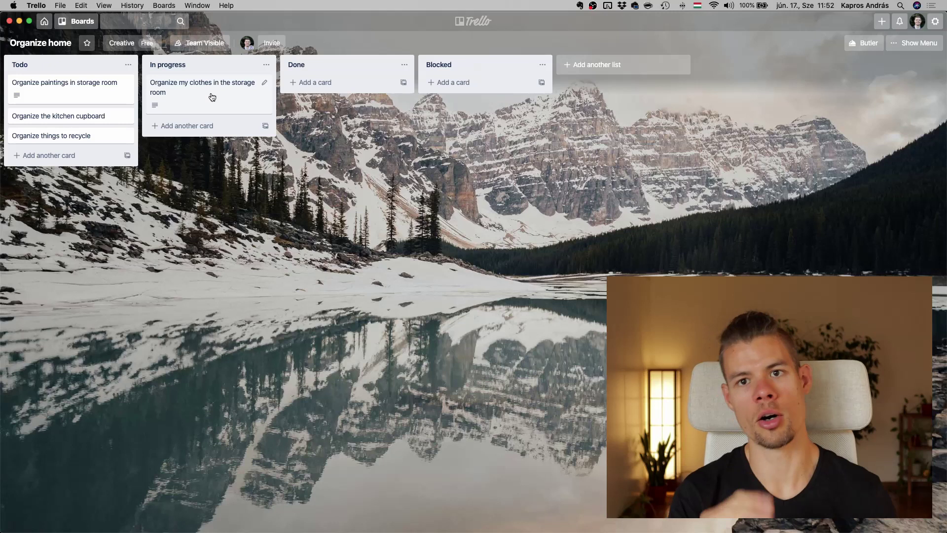
left_click_drag(212, 96, 337, 114)
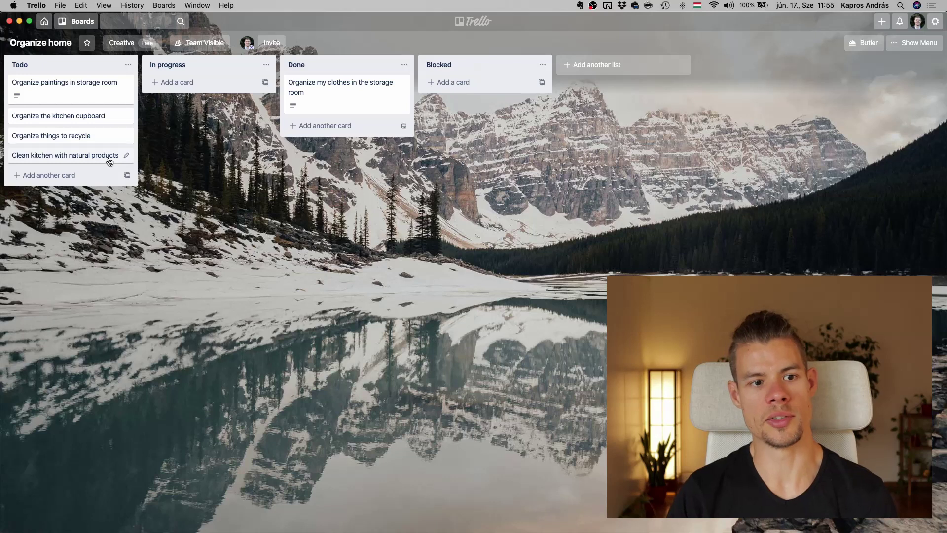
Move the "Clean kitchen with natural products" card from Todo to Blocked, on to In progress and finally to Done.
left_click_drag(82, 159, 494, 89)
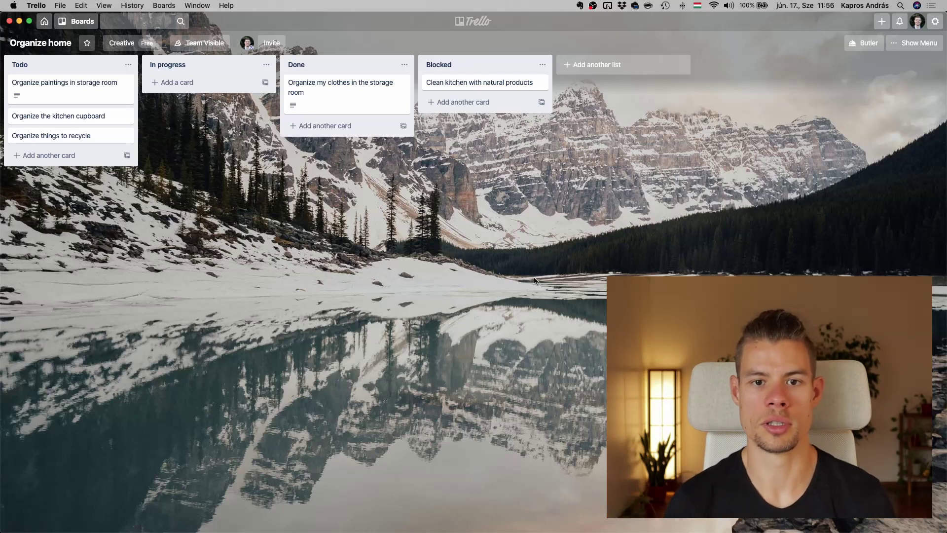
left_click_drag(506, 82, 242, 89)
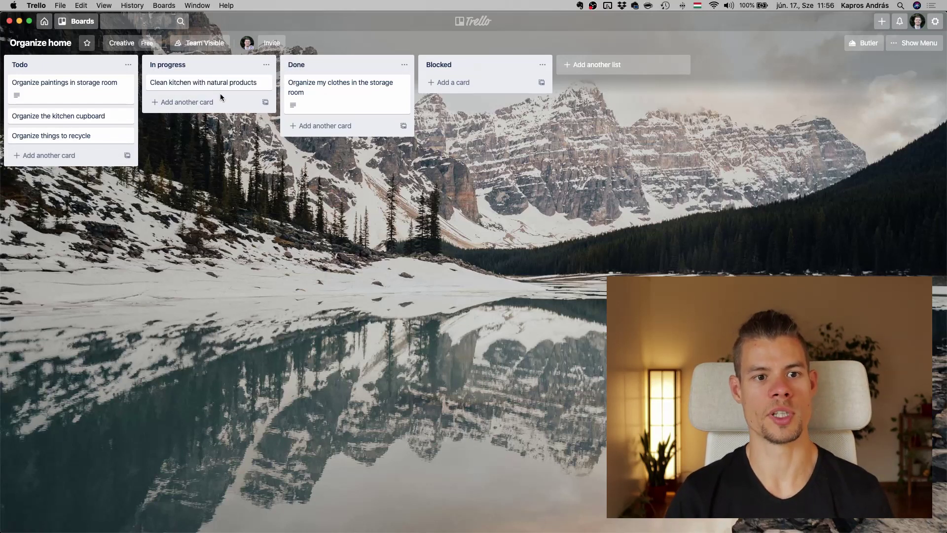
left_click_drag(212, 82, 343, 128)
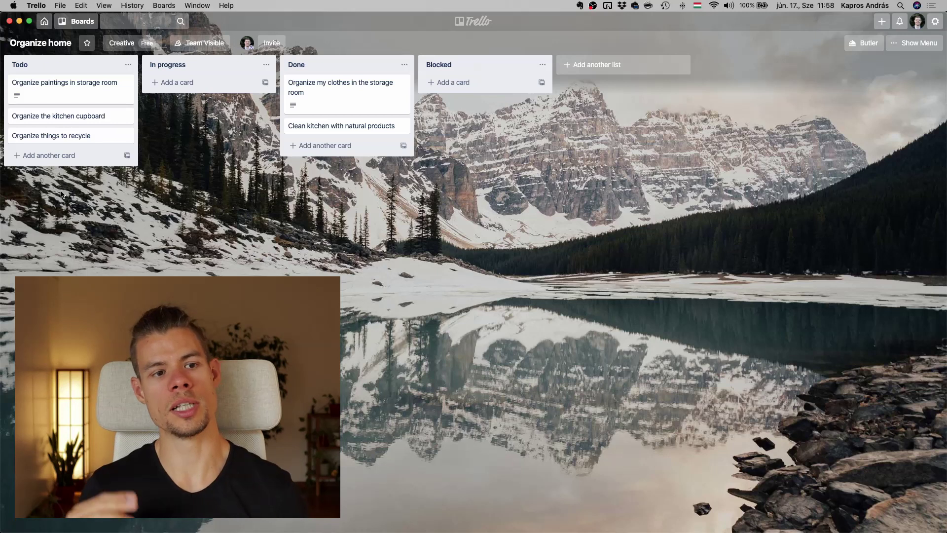
Open the "Organize things to recycle" card and enter a due date of 6/26/2020 at 5:00 PM.
left_click(102, 140)
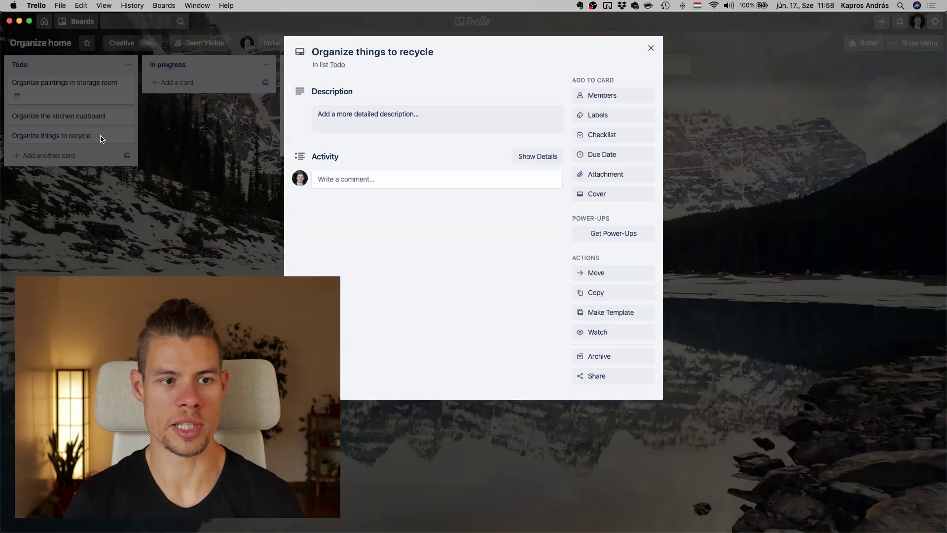
left_click(625, 158)
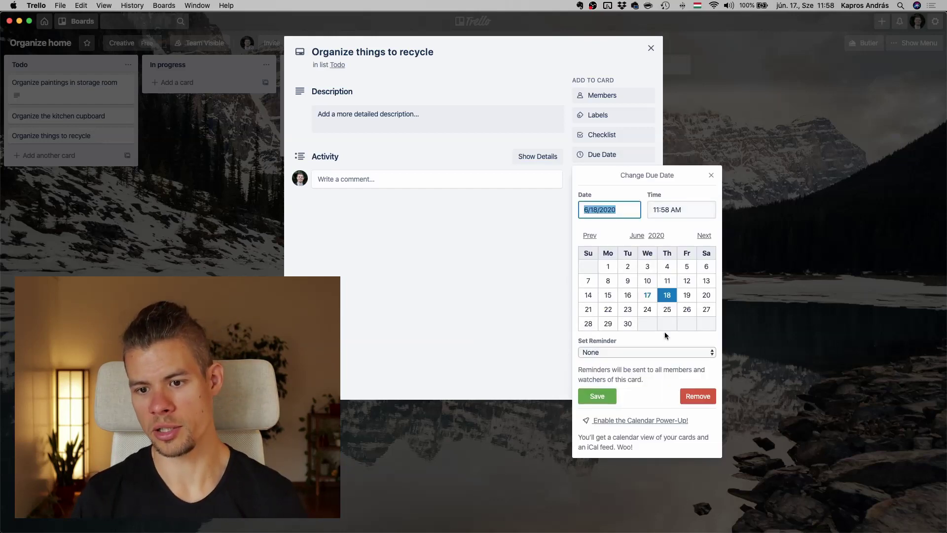
left_click(686, 309)
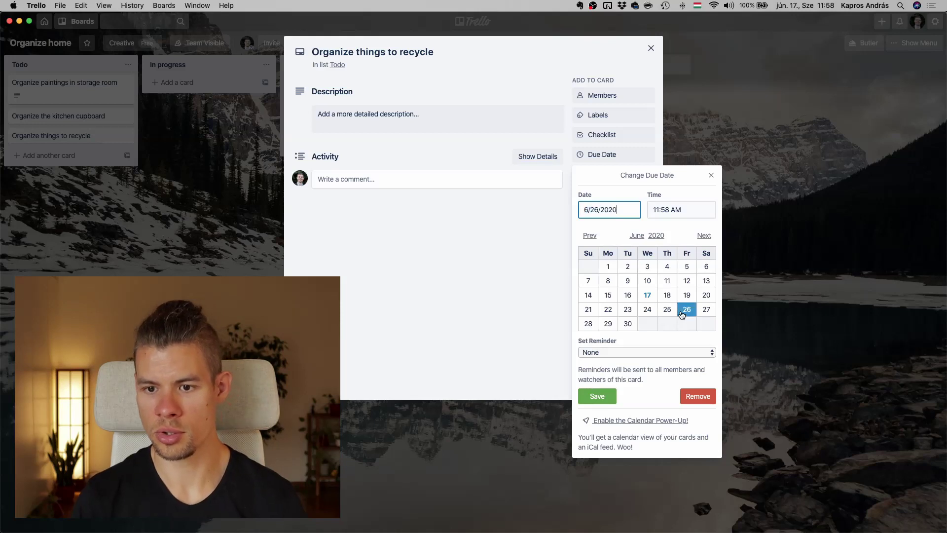
left_click(666, 204)
double_click(667, 207)
double_click(657, 210)
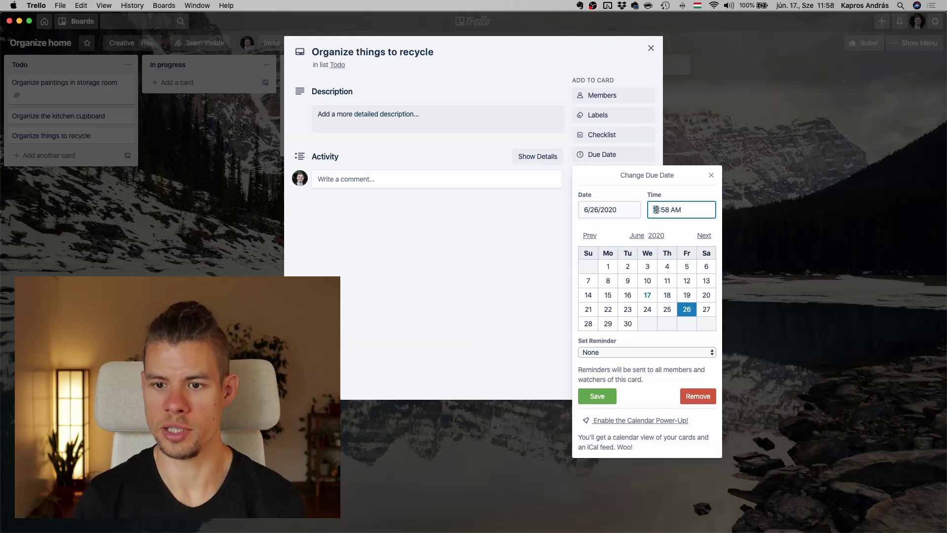
type("17")
double_click(665, 210)
type("00 PM")
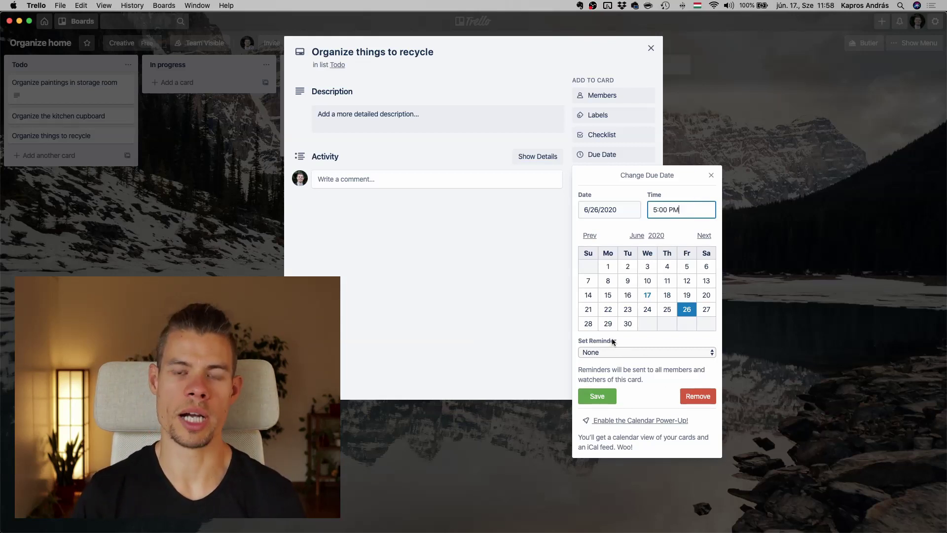
Set the due date reminder to 1 Hour Before, save the due date and close the card.
left_click(622, 351)
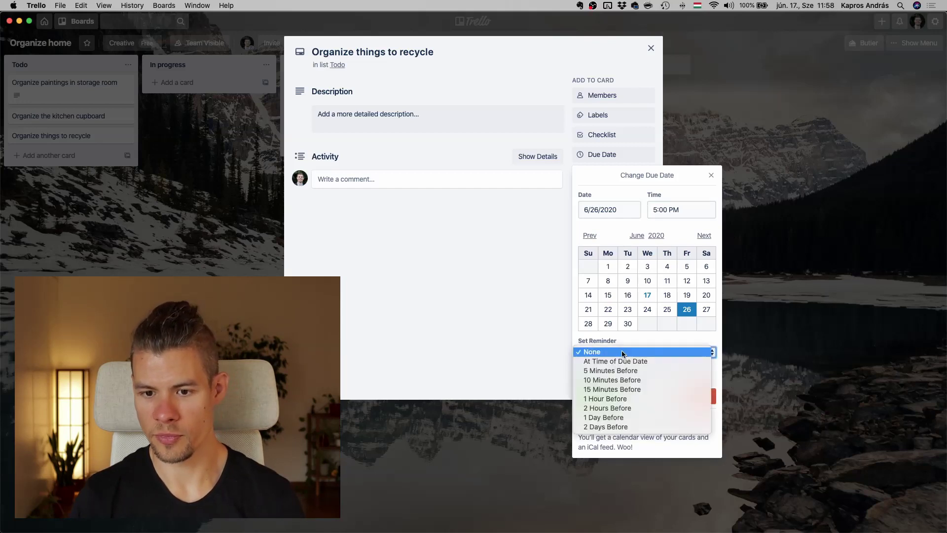
left_click(651, 399)
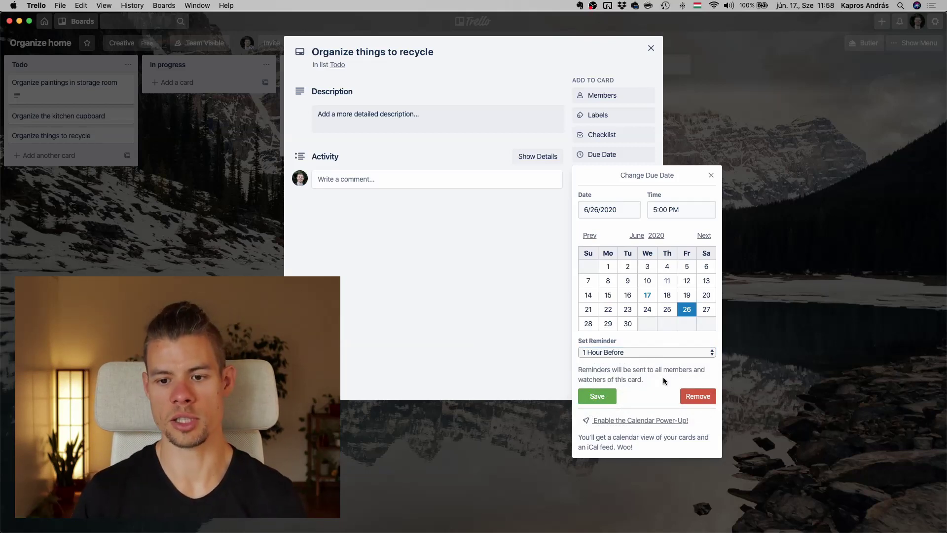
left_click(597, 397)
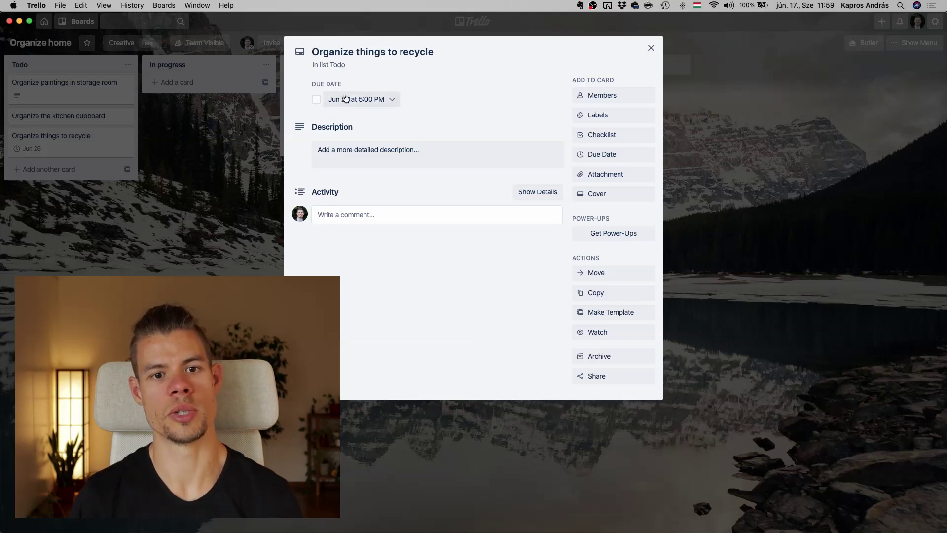
left_click(155, 235)
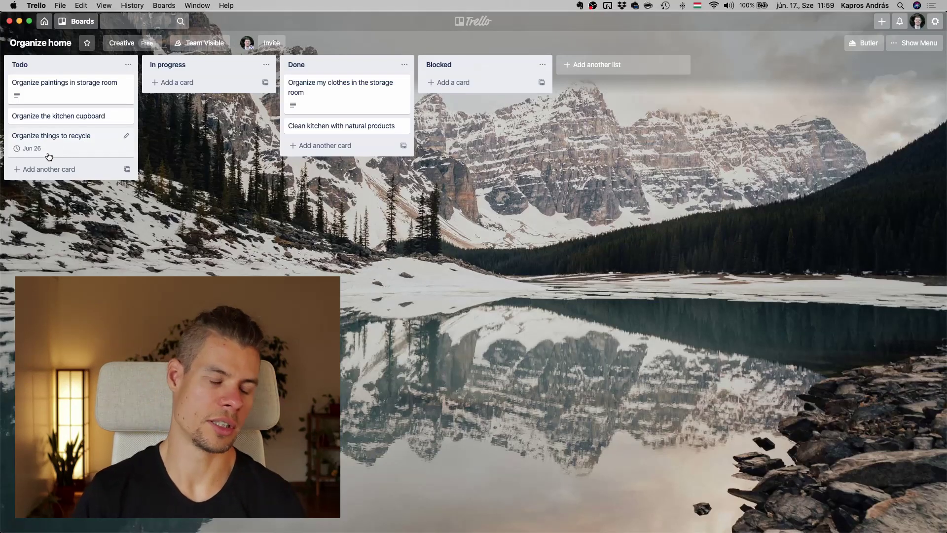
Reopen the "Organize things to recycle" card, mark its due date as complete and close the card.
left_click(88, 143)
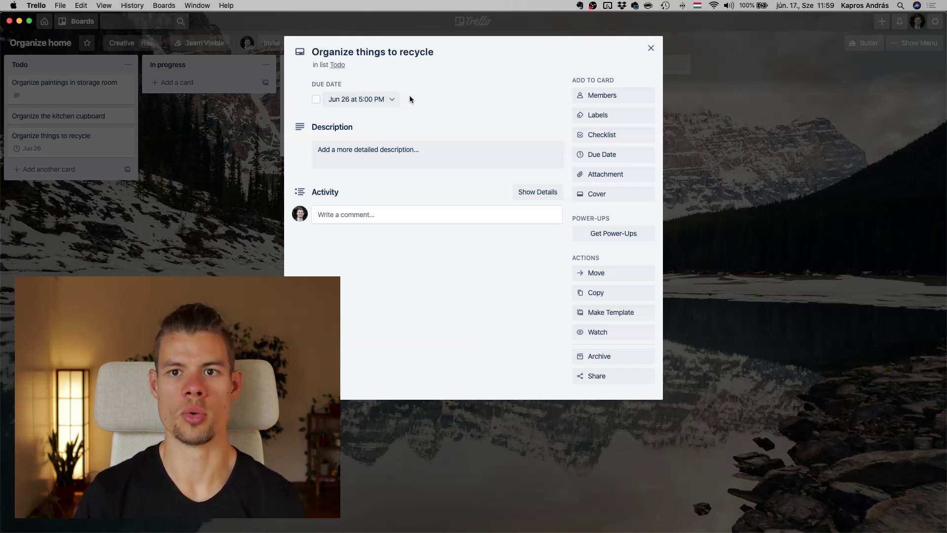
left_click(316, 99)
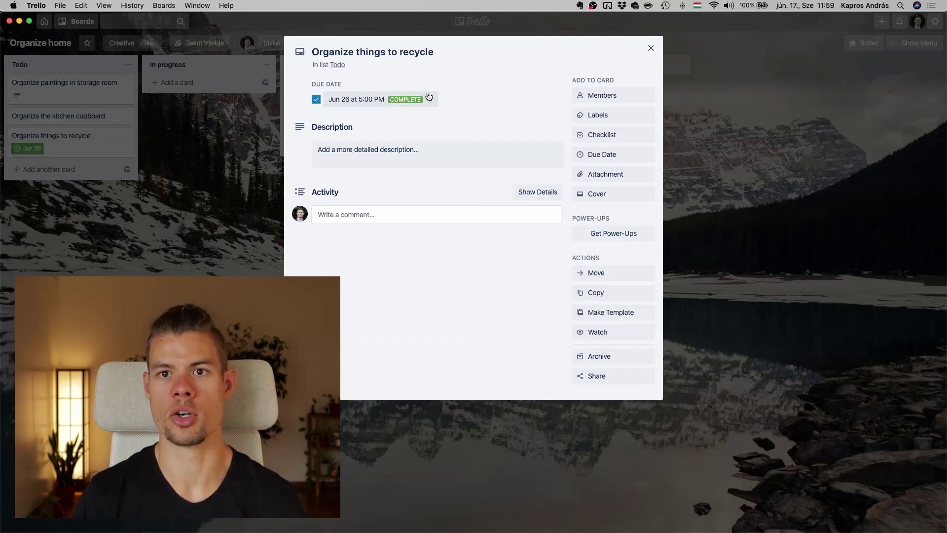
left_click(743, 154)
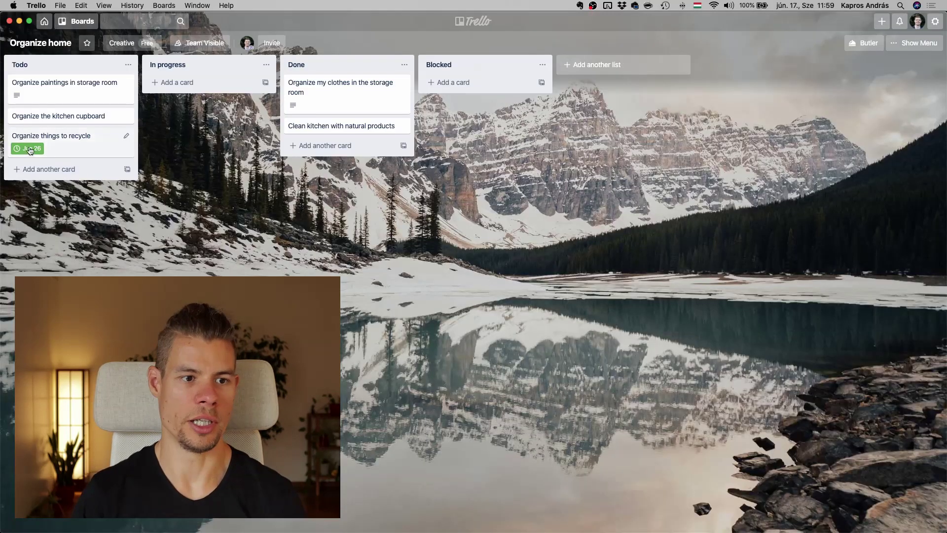
mouse_move(40, 152)
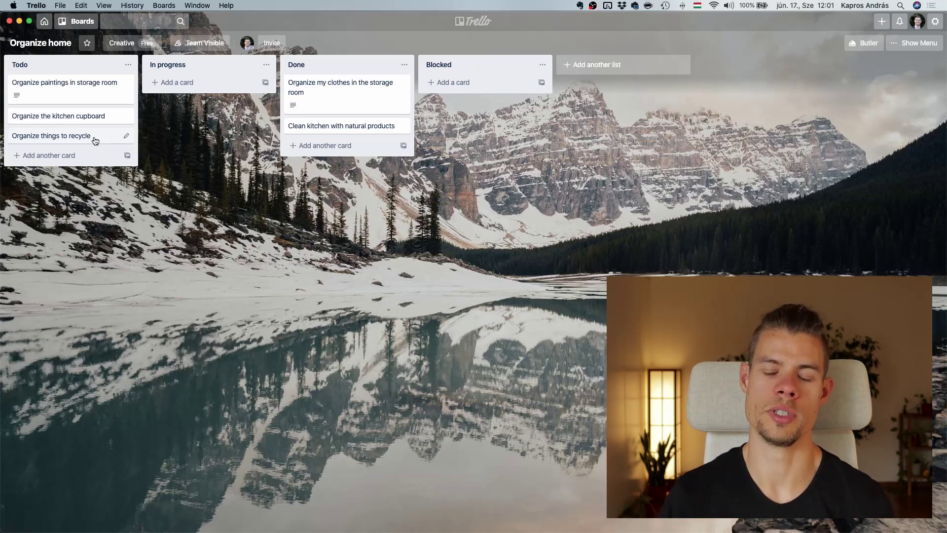
Add a checklist titled "Things to organize" to the "Organize things to recycle" card.
left_click(96, 140)
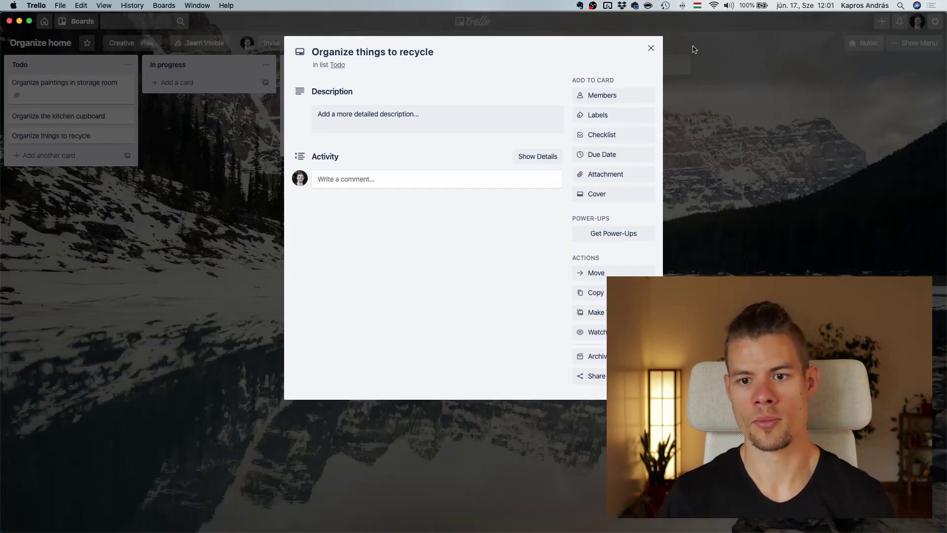
left_click(623, 138)
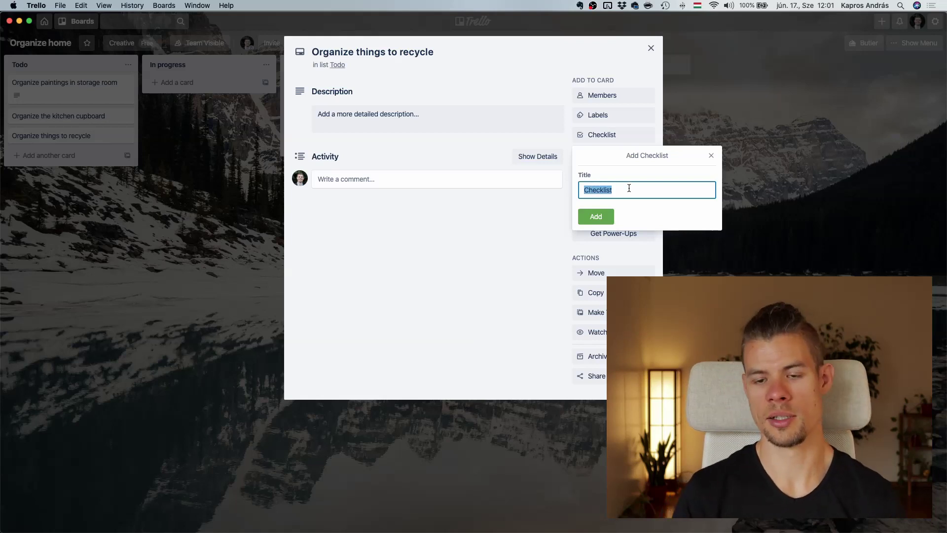
type("Things to organize")
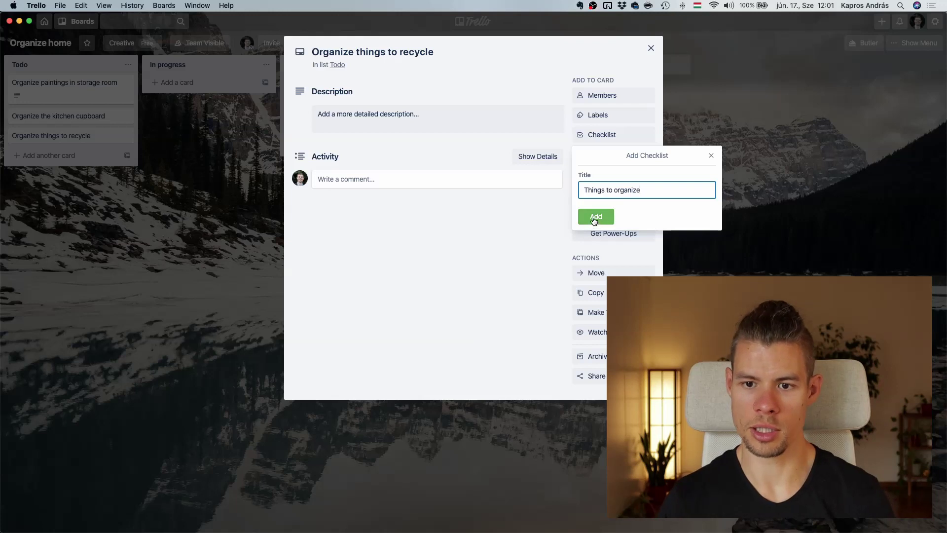
left_click(598, 218)
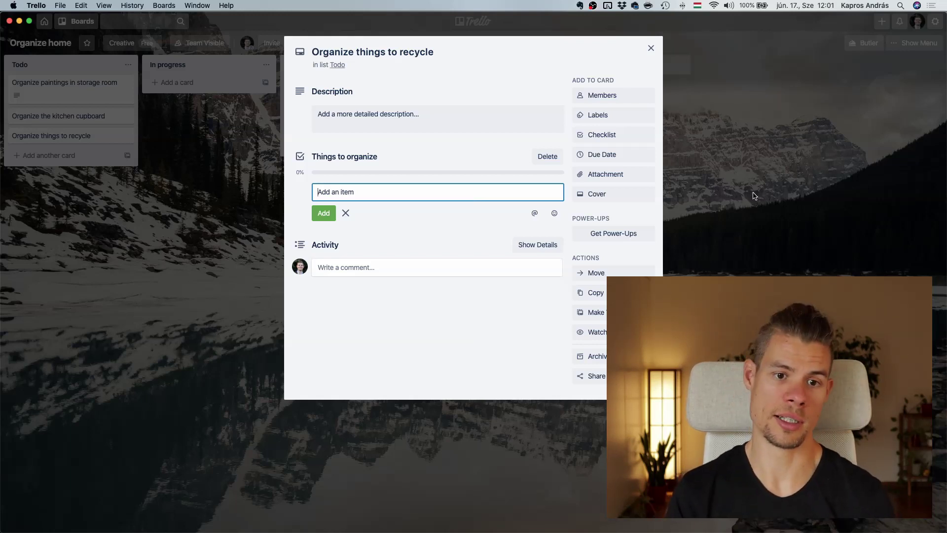
Add the items "Metal", "Glasses" and "PET" to the "Things to organize" checklist.
type("Metal")
key("Return")
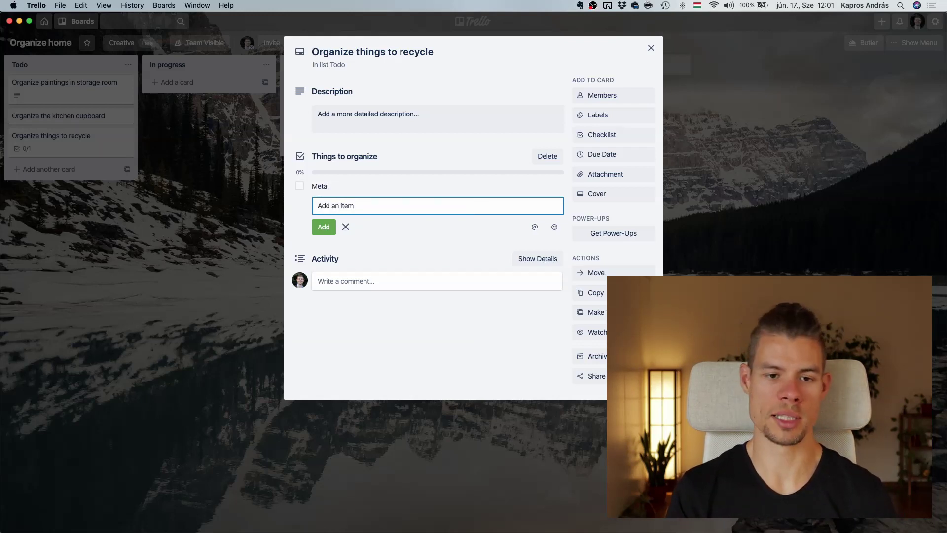
type("Glasse")
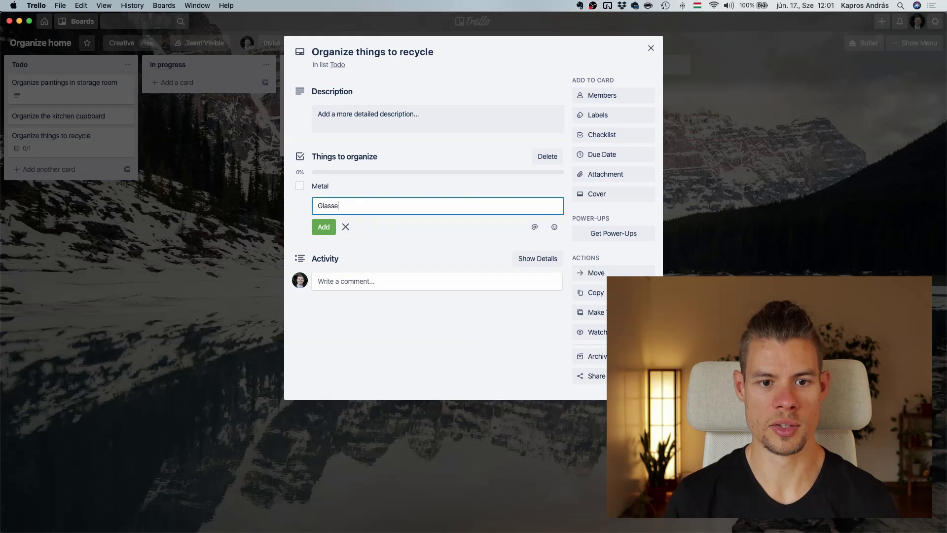
type("s")
key("Return")
type("PET")
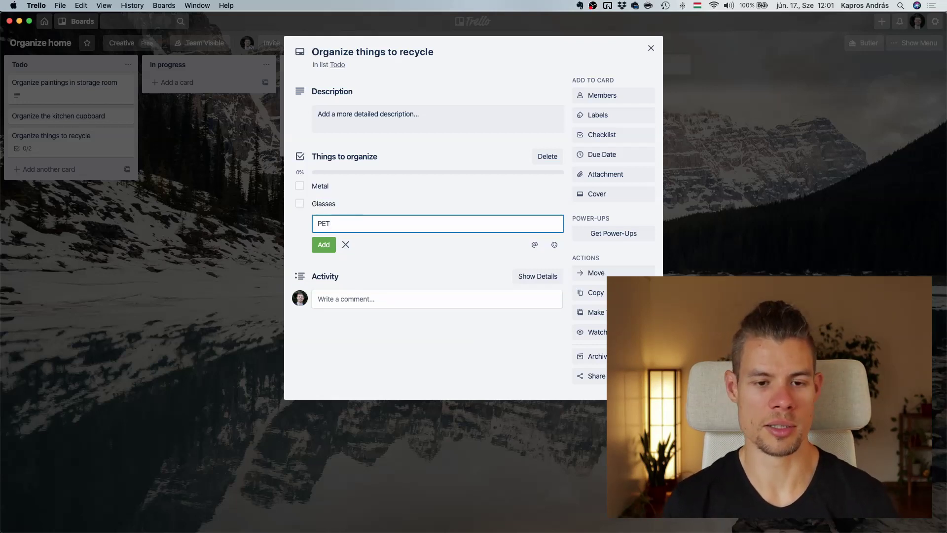
key("Return")
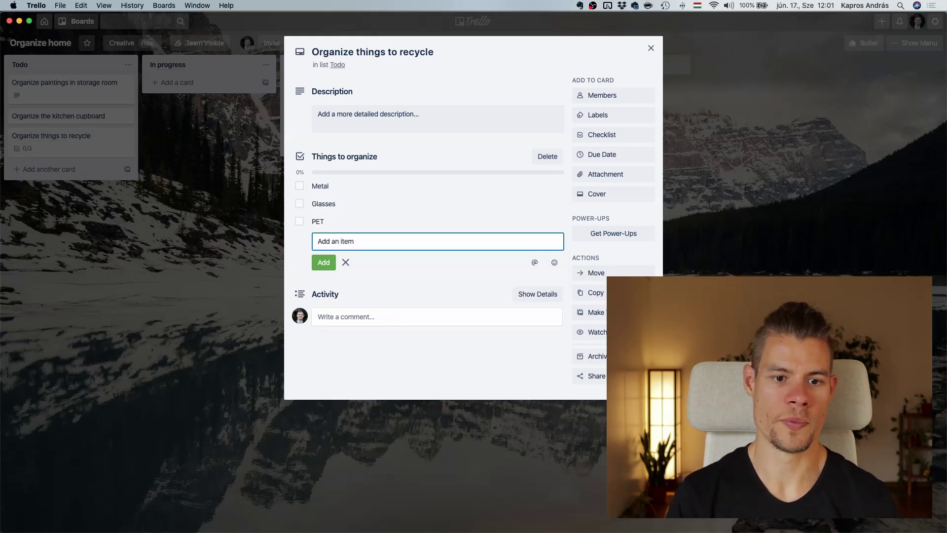
Add the items "Plastic bottles", "Papers" and "Carton" to the "Things to organize" checklist.
type("Plastic bottles")
key("Return")
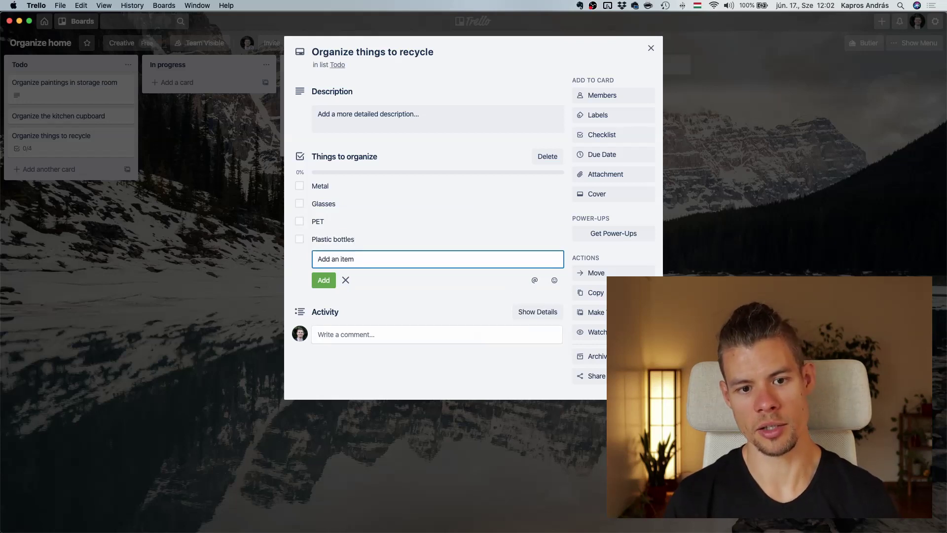
type("Papers")
key("Return")
type("Catrton")
key("Return")
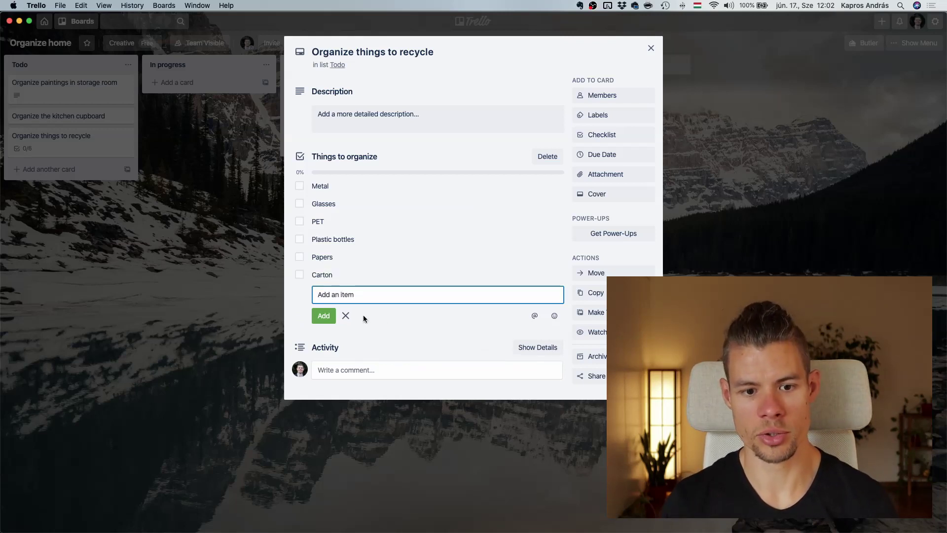
Finish adding checklist items, close the card and move "Organize things to recycle" from the Todo list to In progress.
left_click(345, 316)
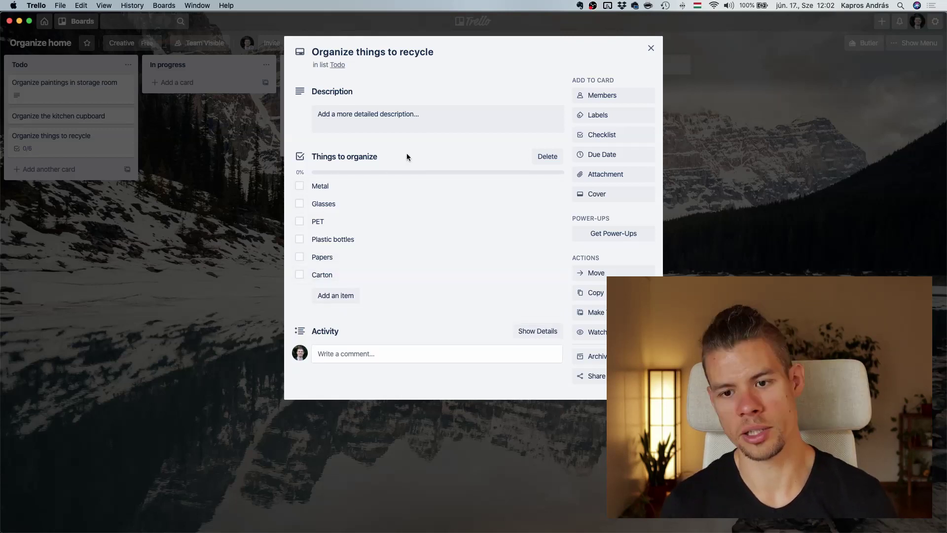
left_click(768, 230)
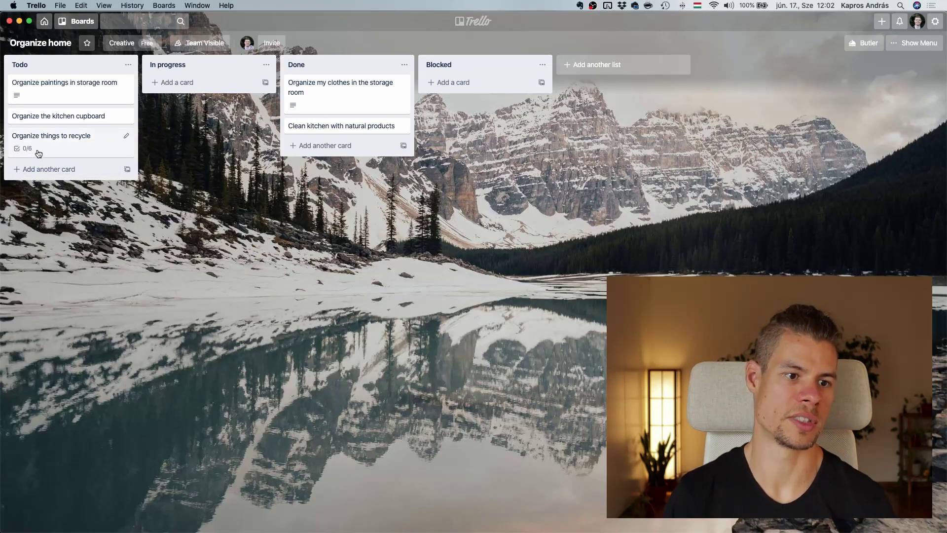
left_click_drag(38, 153, 202, 85)
Reopen the "Organize things to recycle" card and mark the checklist items "Metal", "Glasses" and "PET" as complete.
left_click(206, 88)
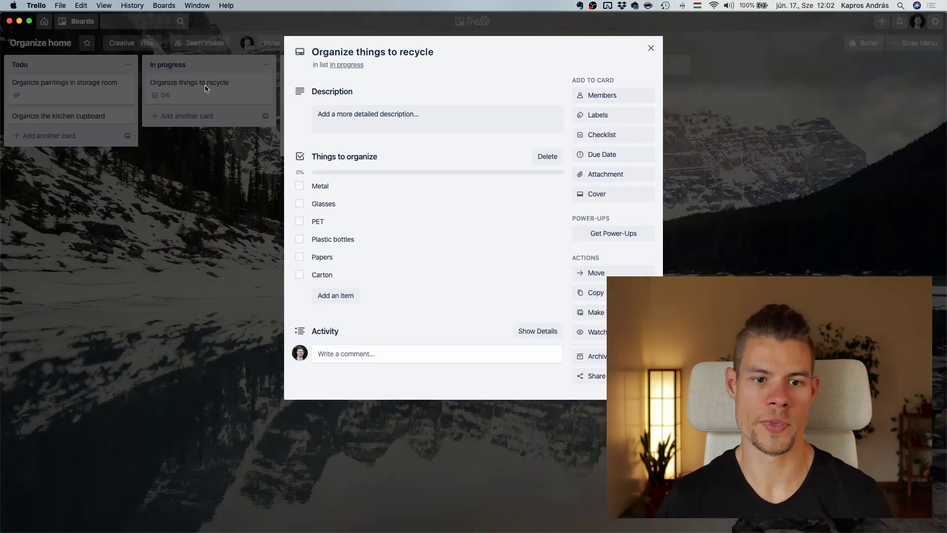
left_click(298, 187)
left_click(301, 205)
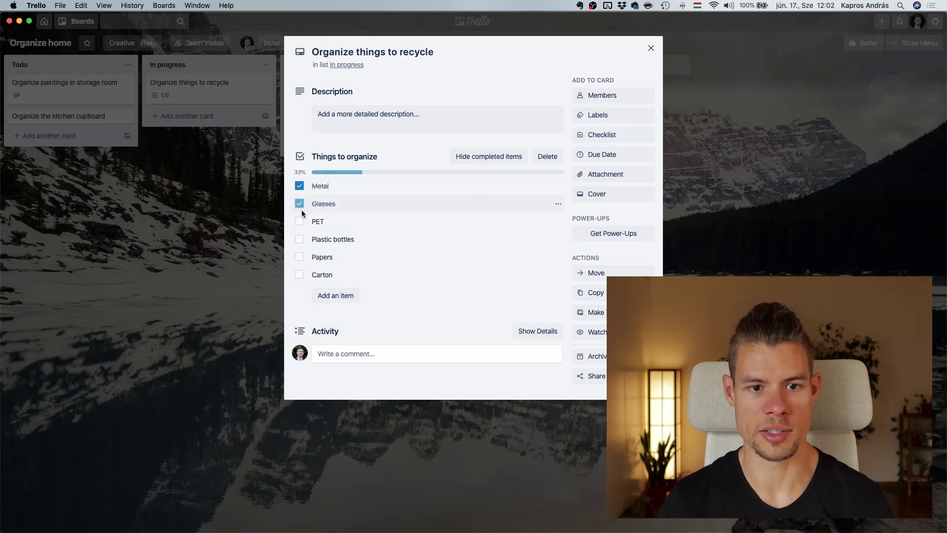
left_click(300, 223)
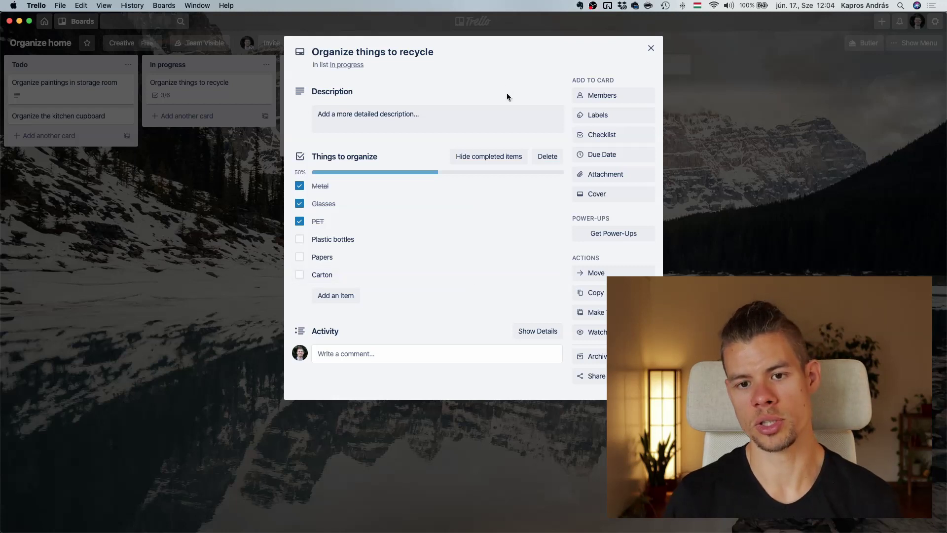
Hide the completed items in the "Things to organize" checklist, show them again and close the card.
left_click(493, 159)
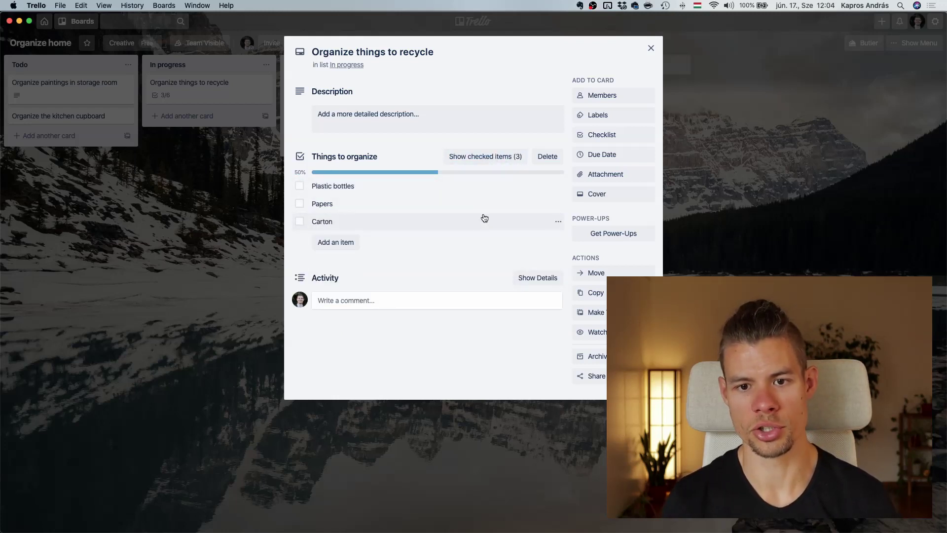
left_click(483, 157)
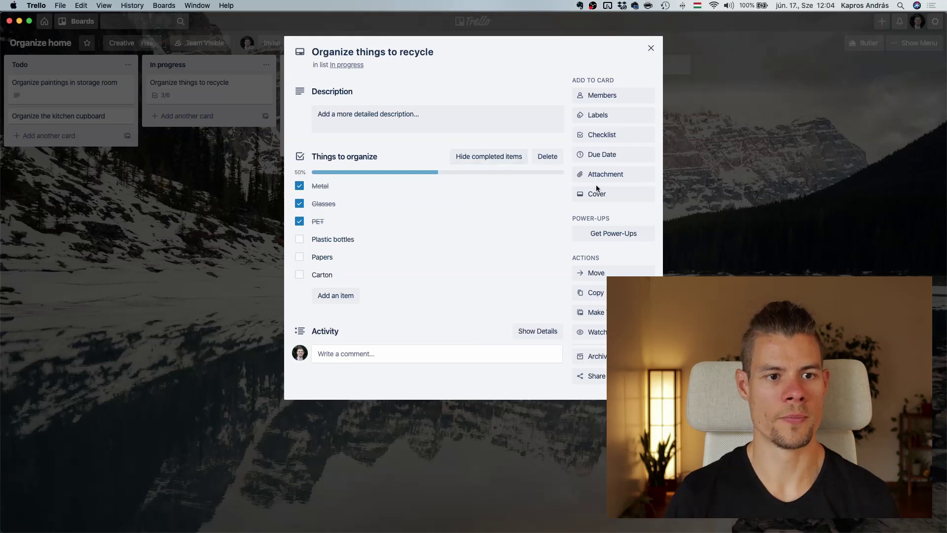
left_click(770, 186)
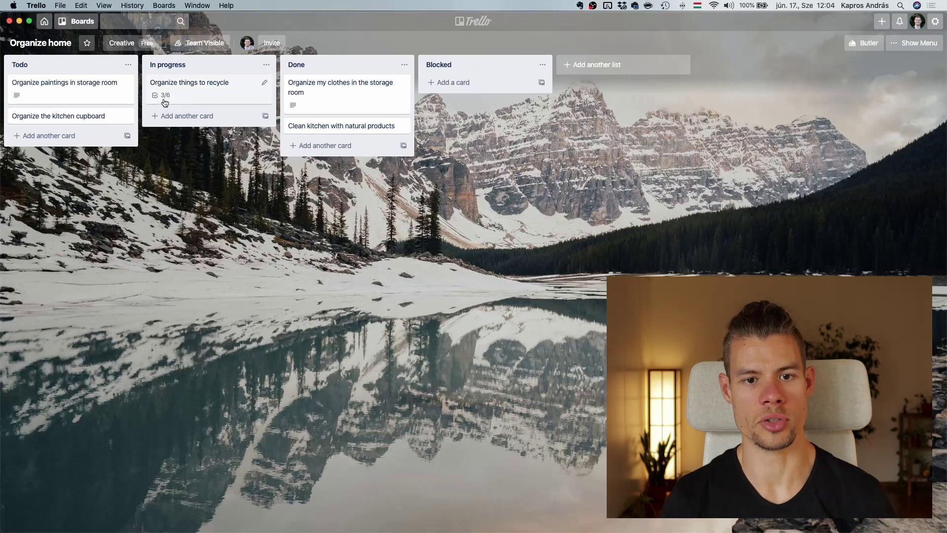